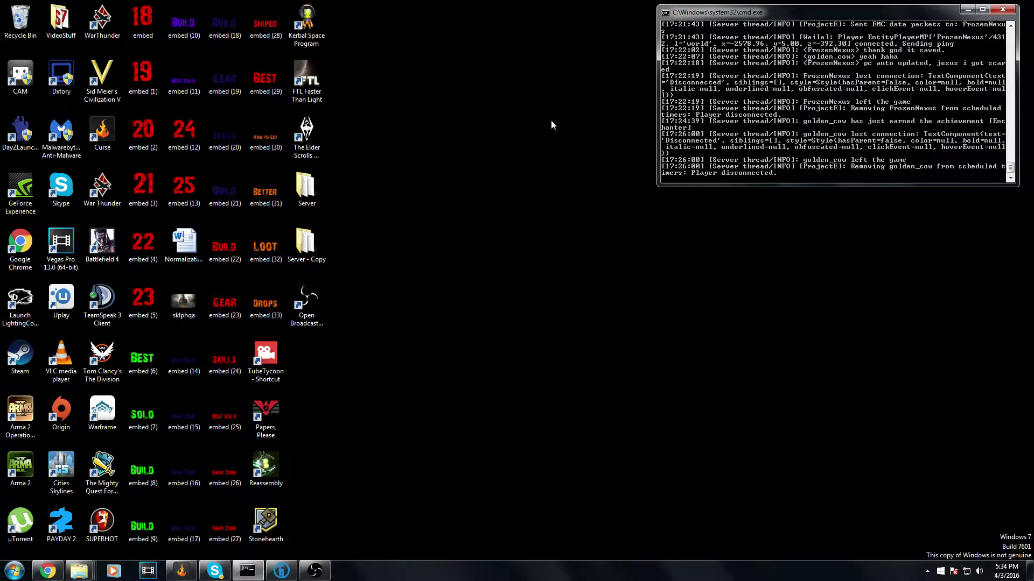
View the Technic Launcher download page in Chrome and minimize the browser.
left_click(47, 571)
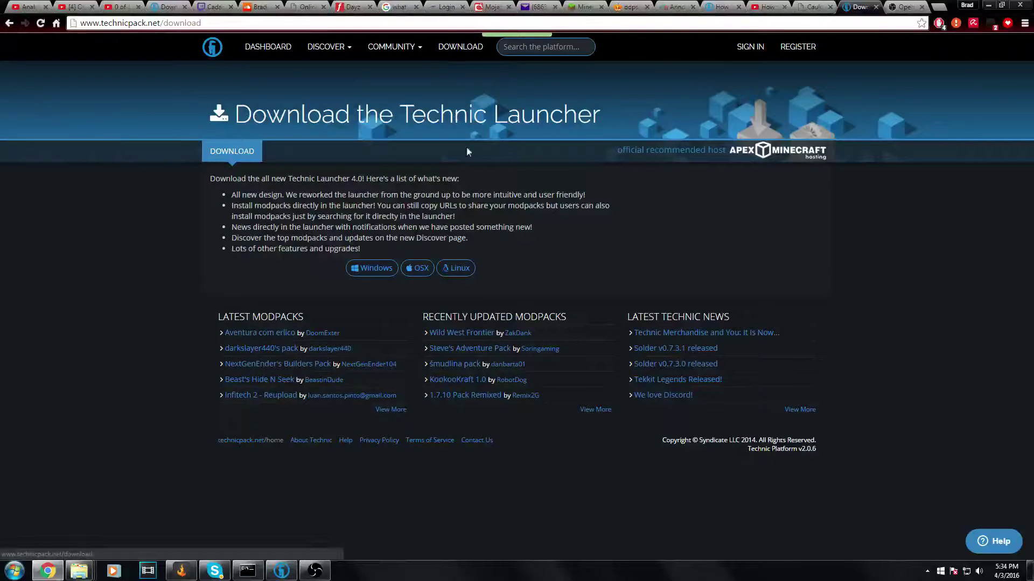
left_click(988, 4)
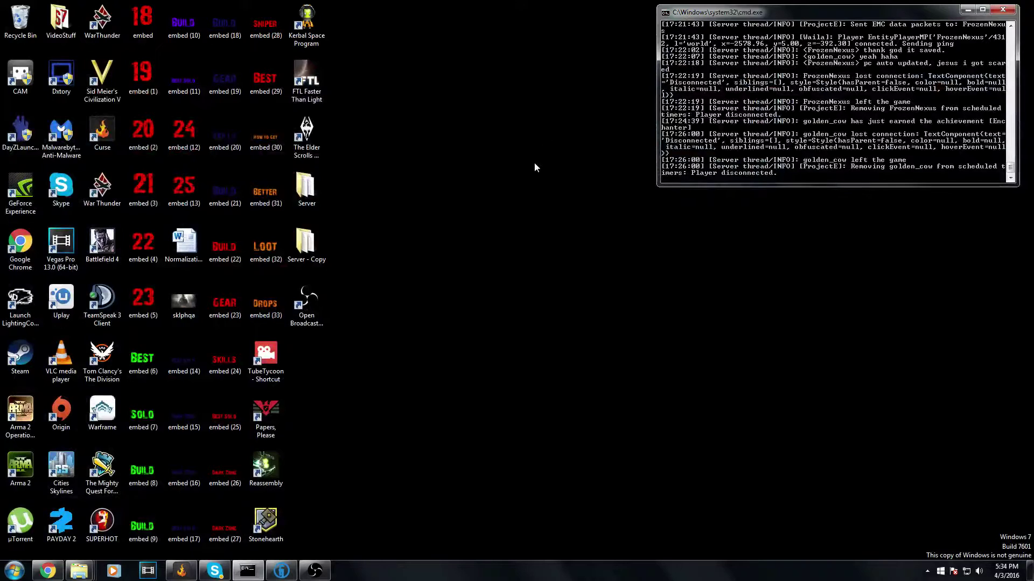
Find and open the Downloads folder, and start extracting the Tekkit_Legends_Server_v1.1.1 archive.
left_click(21, 568)
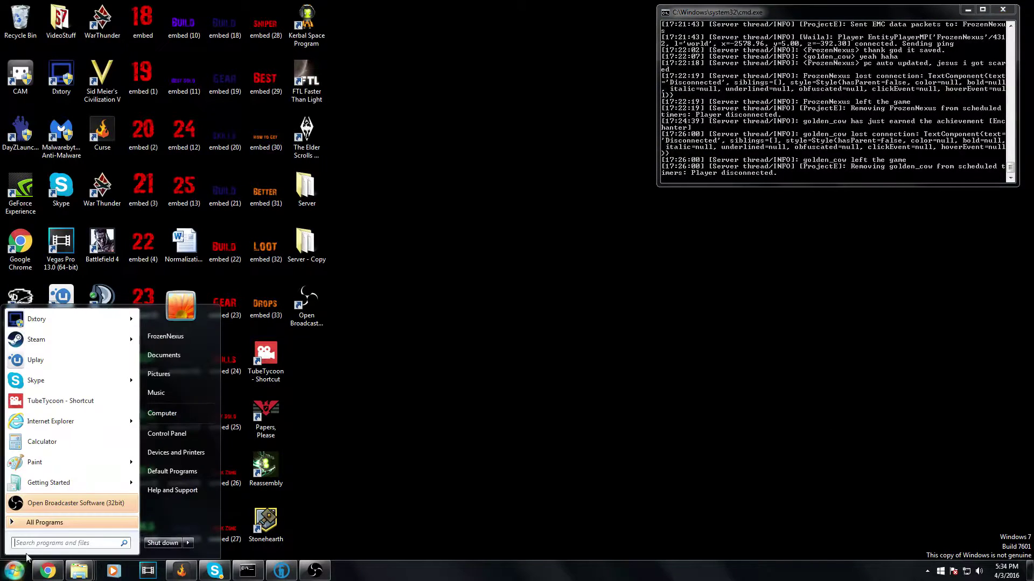
type("server")
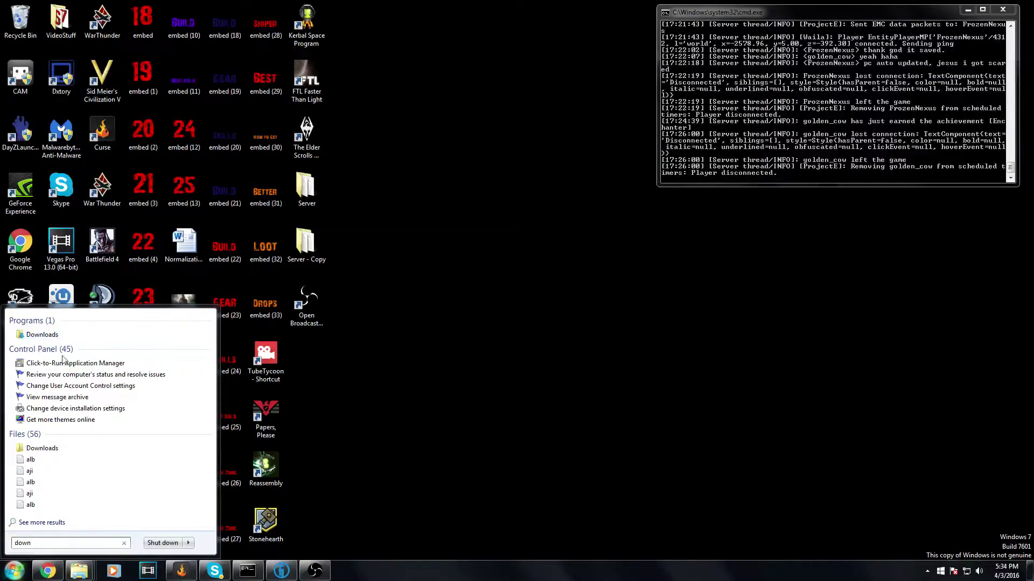
left_click(70, 335)
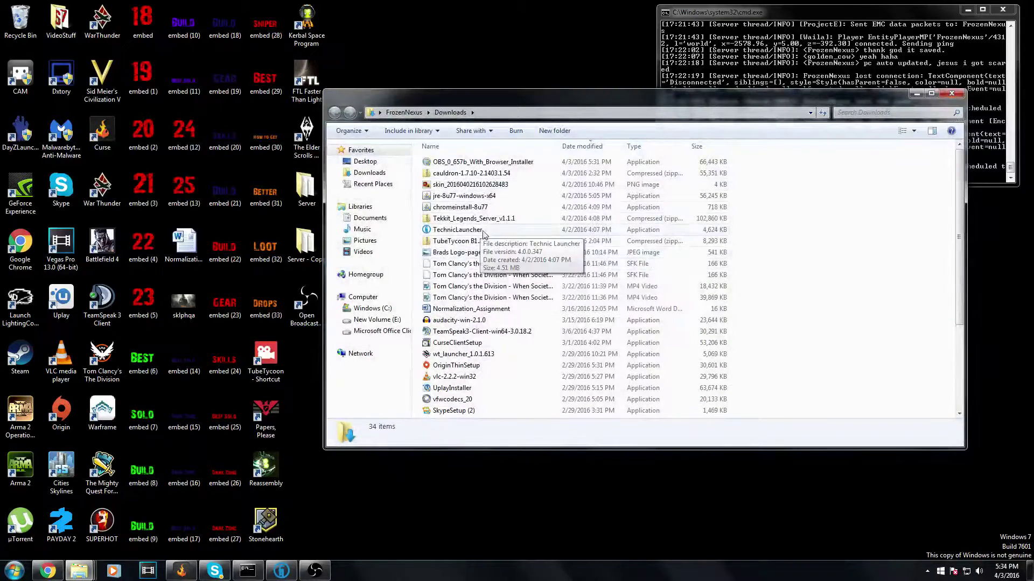
left_click(508, 220)
right_click(509, 220)
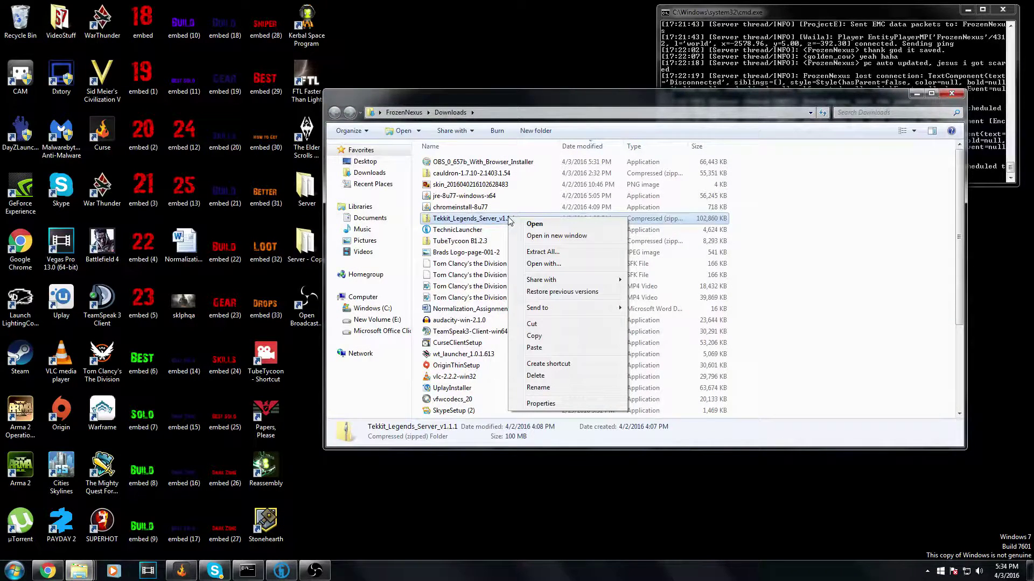
left_click(547, 255)
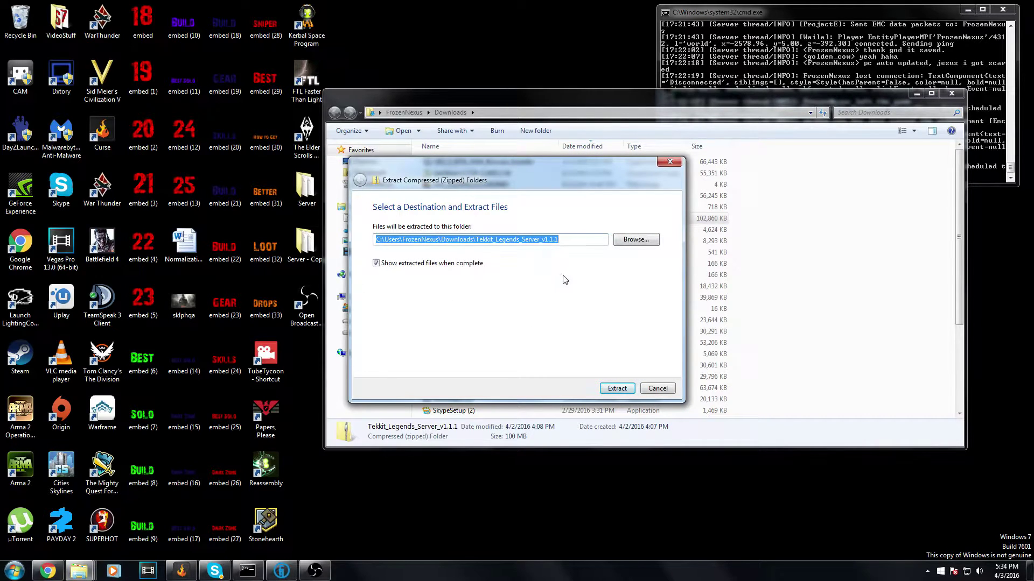
Create a ServerVideo folder on the desktop as the destination and extract the server files into it.
left_click(640, 242)
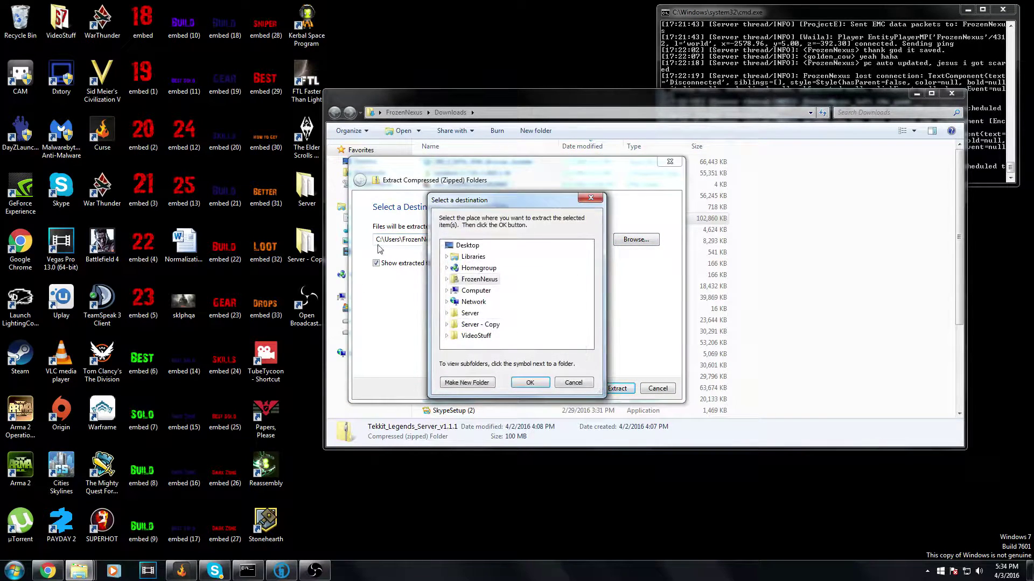
left_click_drag(474, 206, 408, 194)
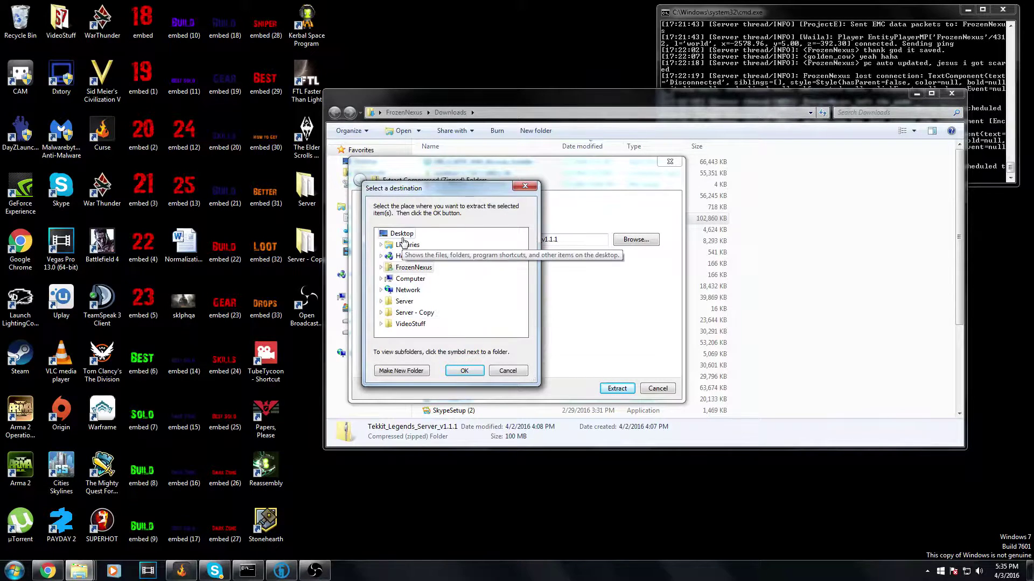
left_click(401, 233)
left_click(414, 371)
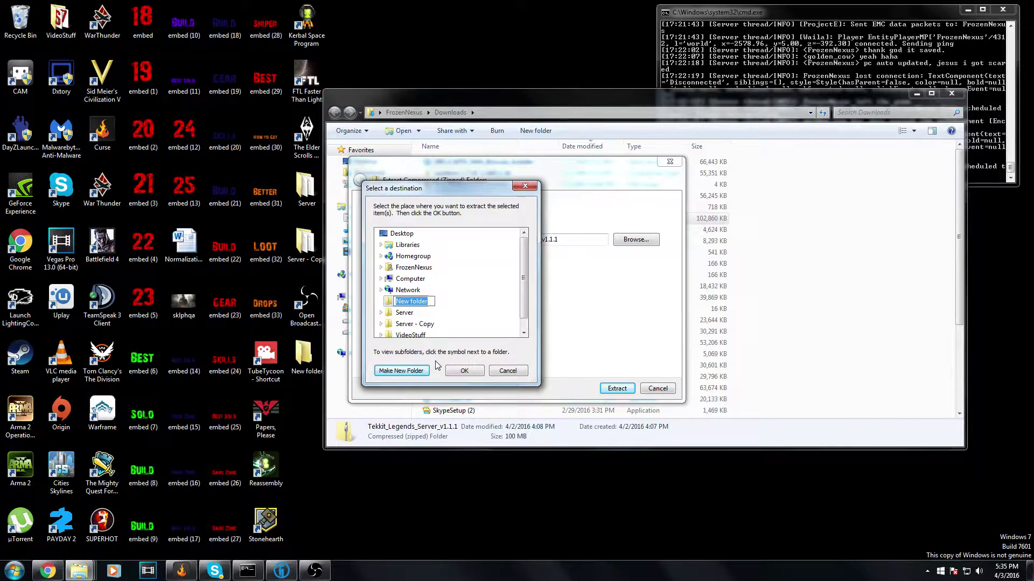
type("ServerVideo")
left_click(464, 370)
left_click(617, 389)
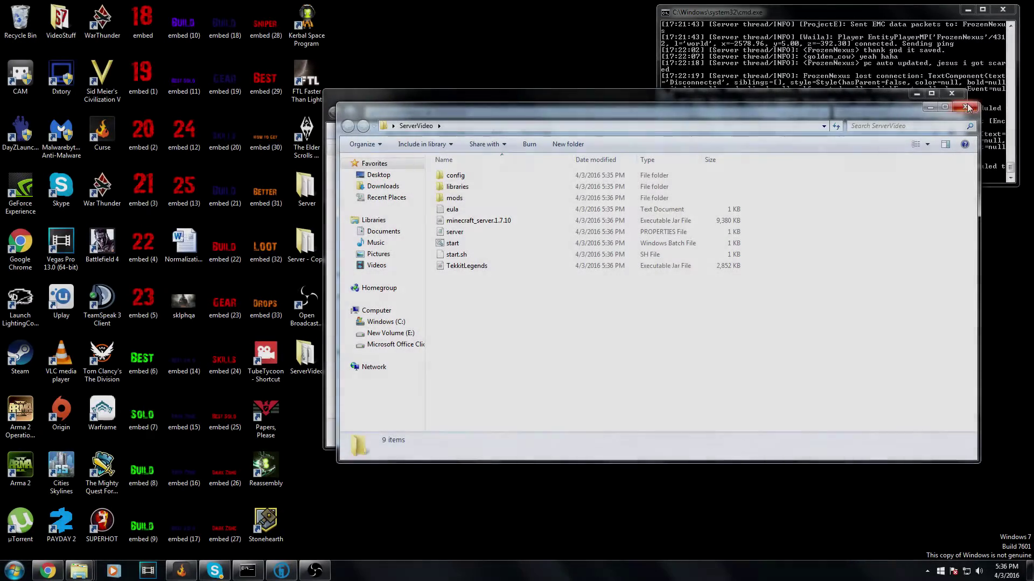
Close the Downloads and ServerVideo windows and reopen the ServerVideo folder from the desktop.
left_click_drag(886, 110, 827, 153)
left_click(951, 94)
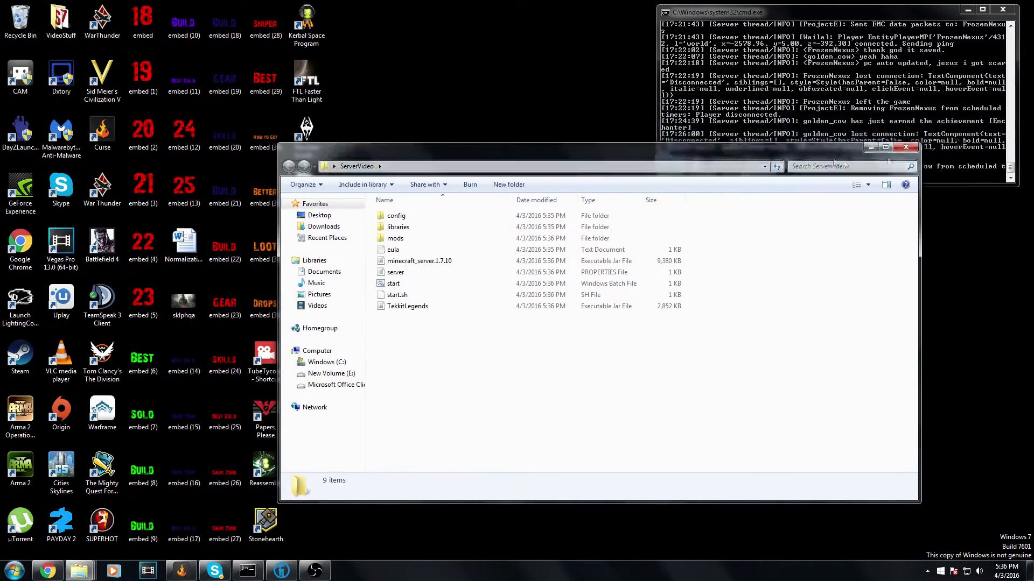
left_click(906, 147)
double_click(305, 356)
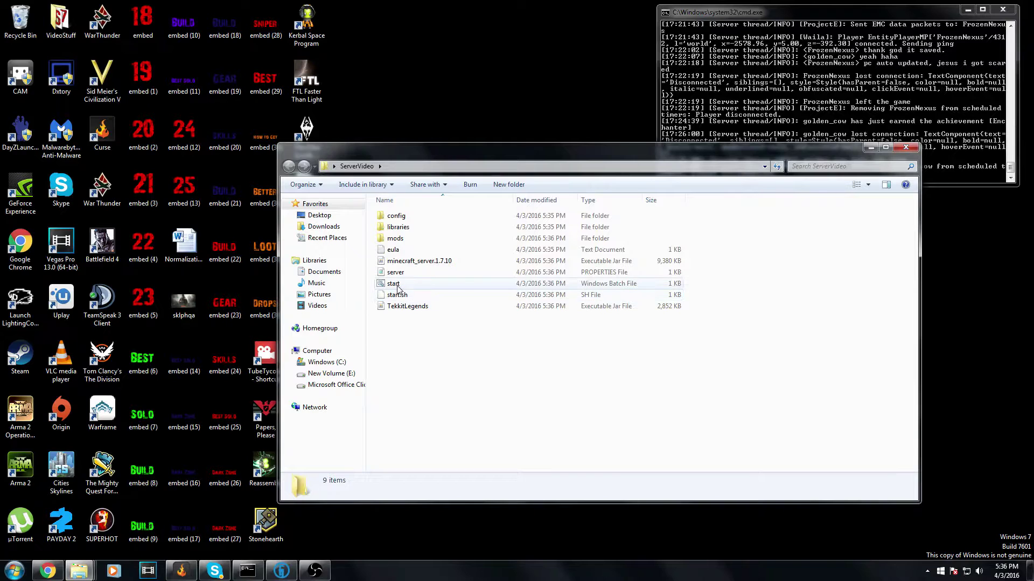
Run the start batch file in ServerVideo, allowing the unverified software, and bring the folder window back to the front.
left_click(405, 288)
double_click(404, 288)
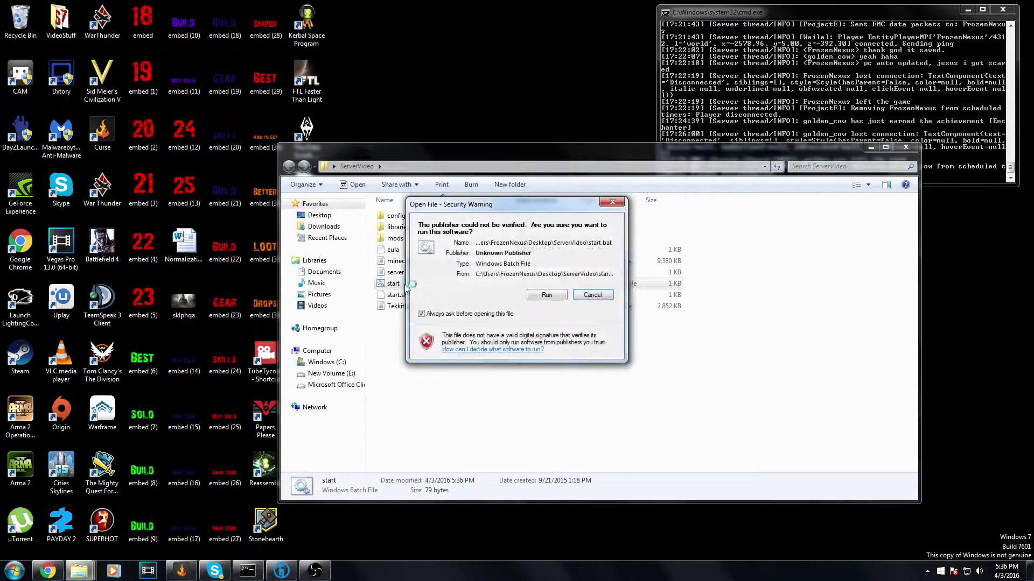
left_click(526, 295)
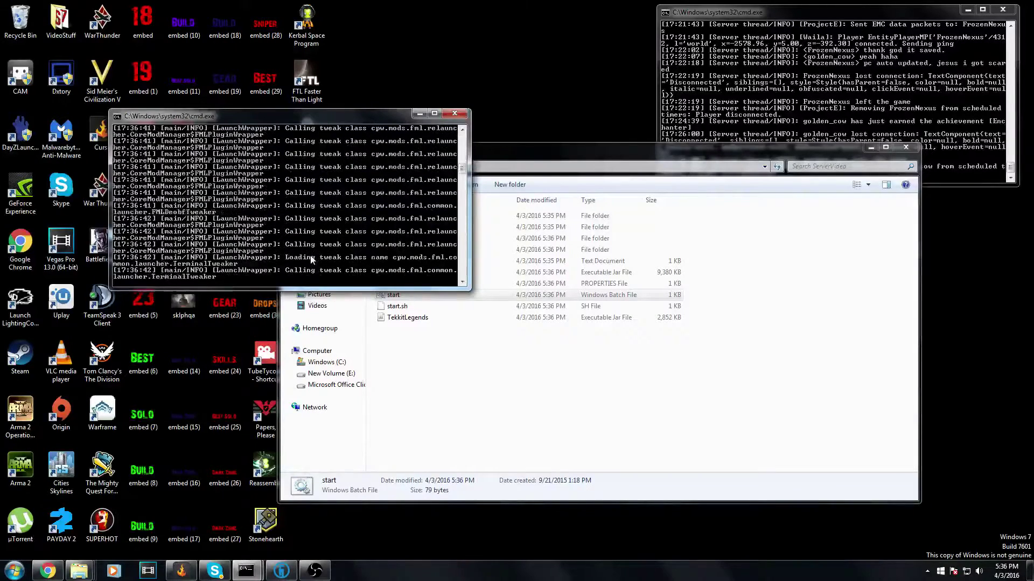
left_click(555, 385)
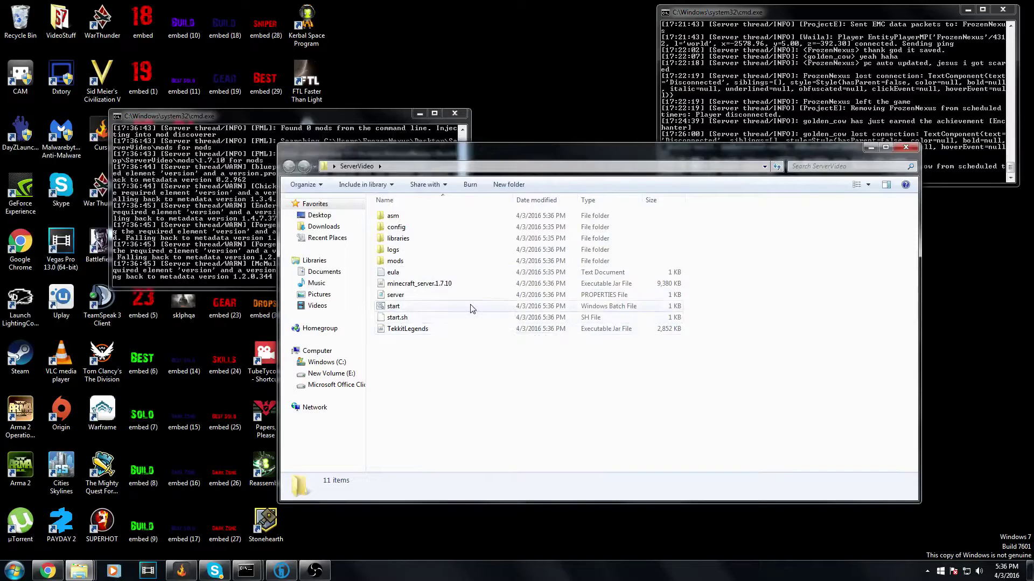
Shut down the new server by entering the stop command in its console, and dismiss the console.
left_click(235, 236)
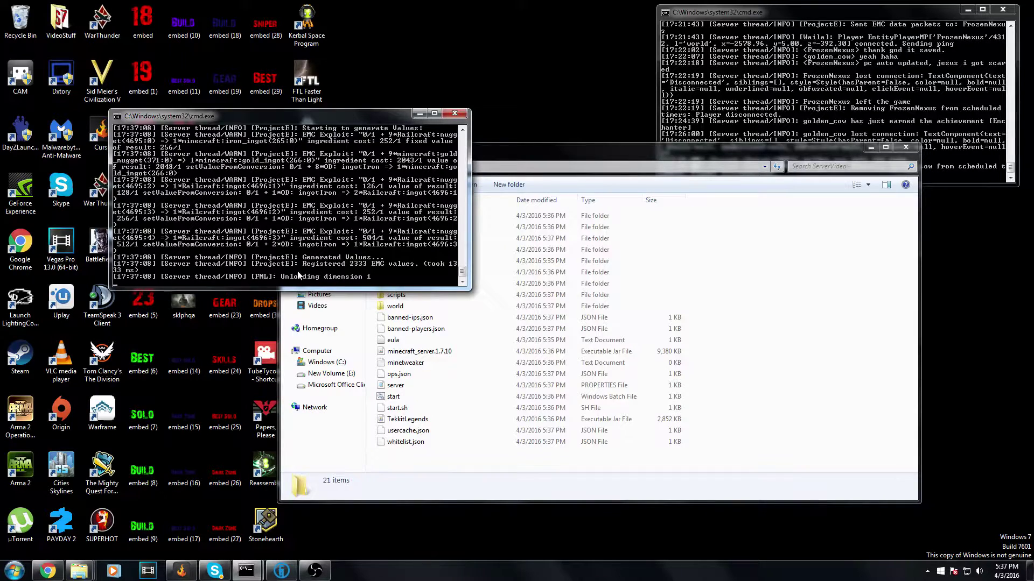
type("p")
key("Return")
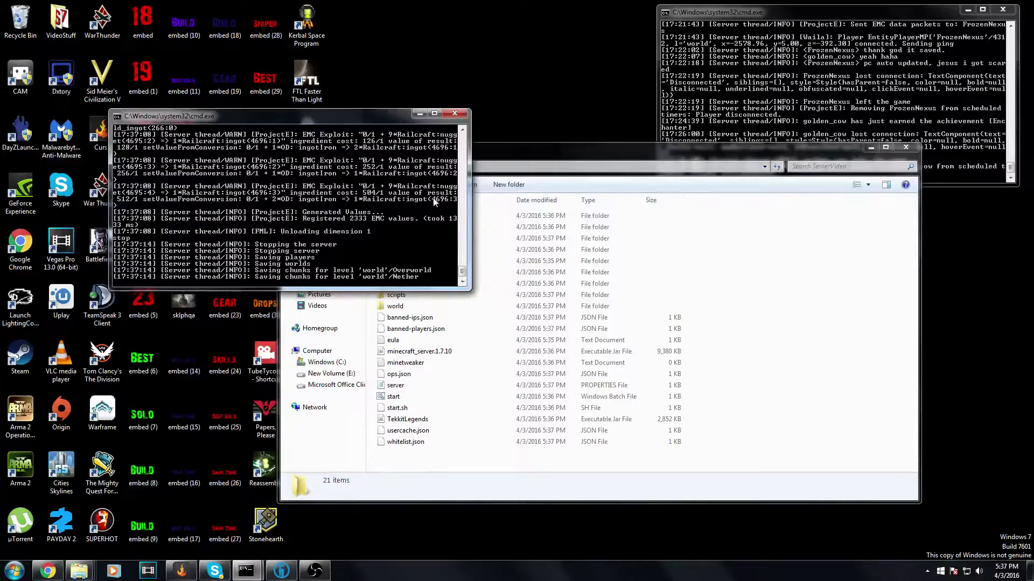
key("Return")
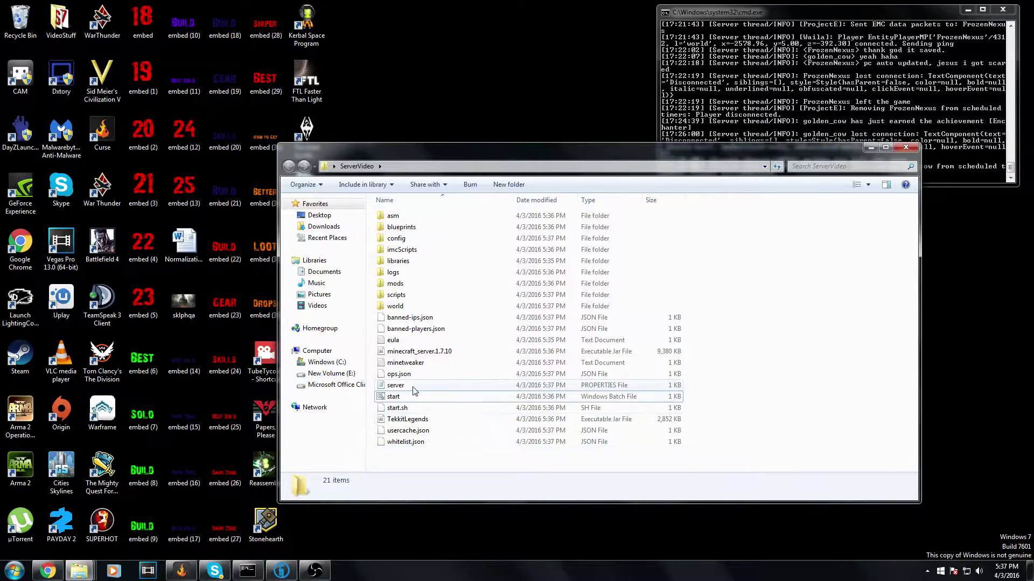
Open server.properties with Notepad, examine the server-port, level-seed, motd and server-ip settings, and close the file.
right_click(413, 386)
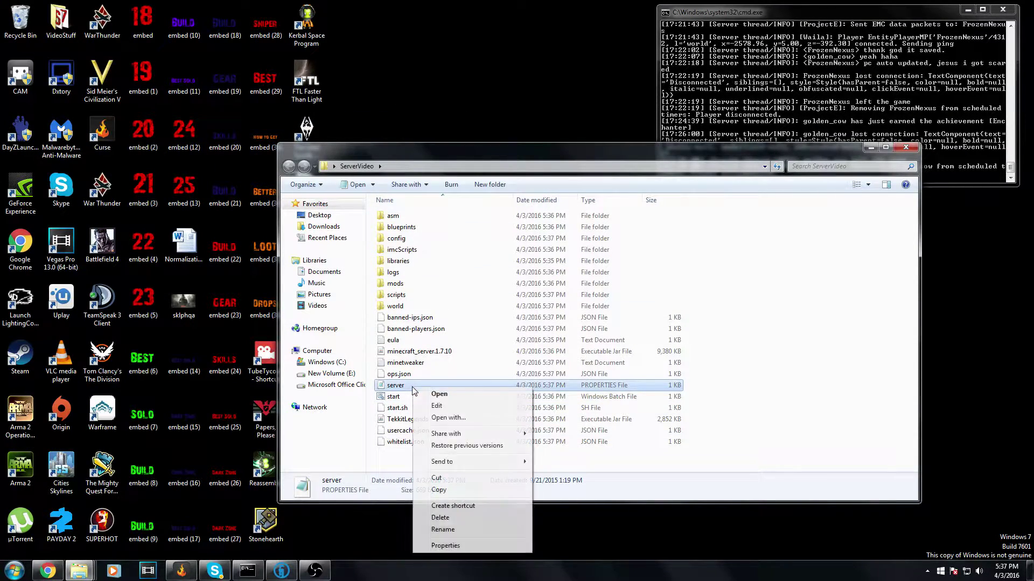
left_click(469, 418)
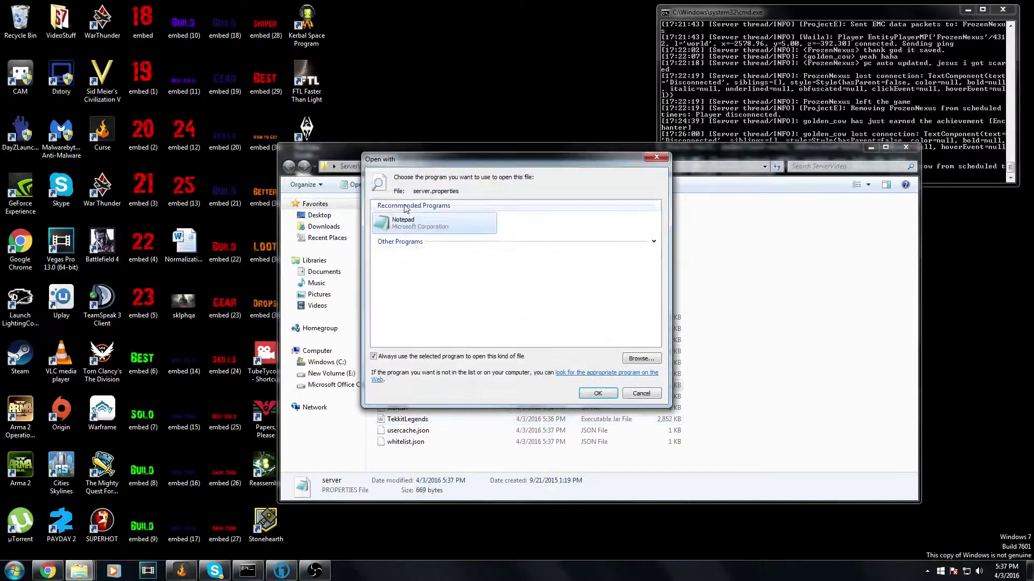
left_click(597, 394)
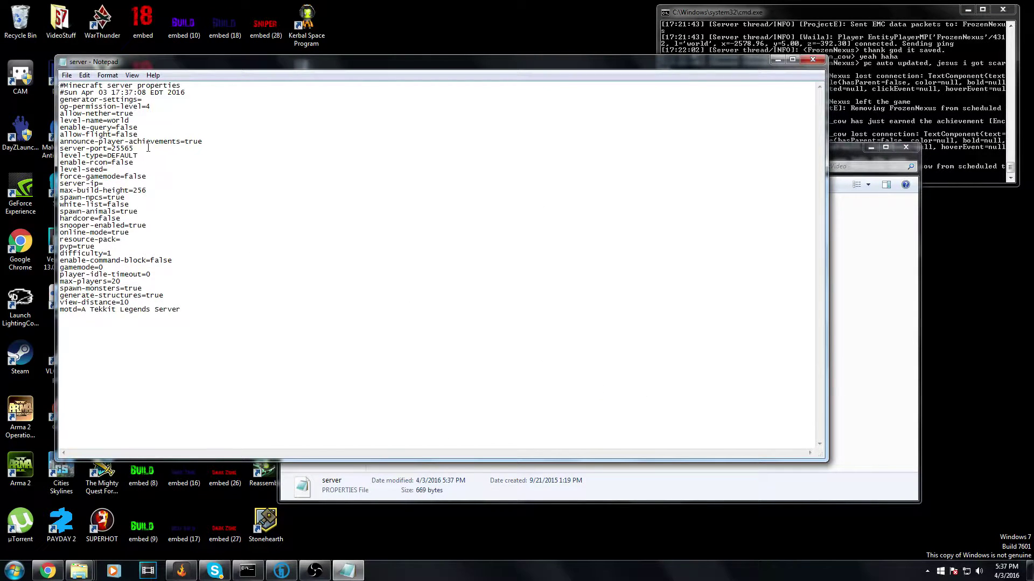
left_click_drag(148, 147, 112, 145)
left_click(140, 151)
left_click(132, 170)
left_click(197, 315)
left_click_drag(133, 149, 112, 148)
left_click(119, 183)
left_click(813, 61)
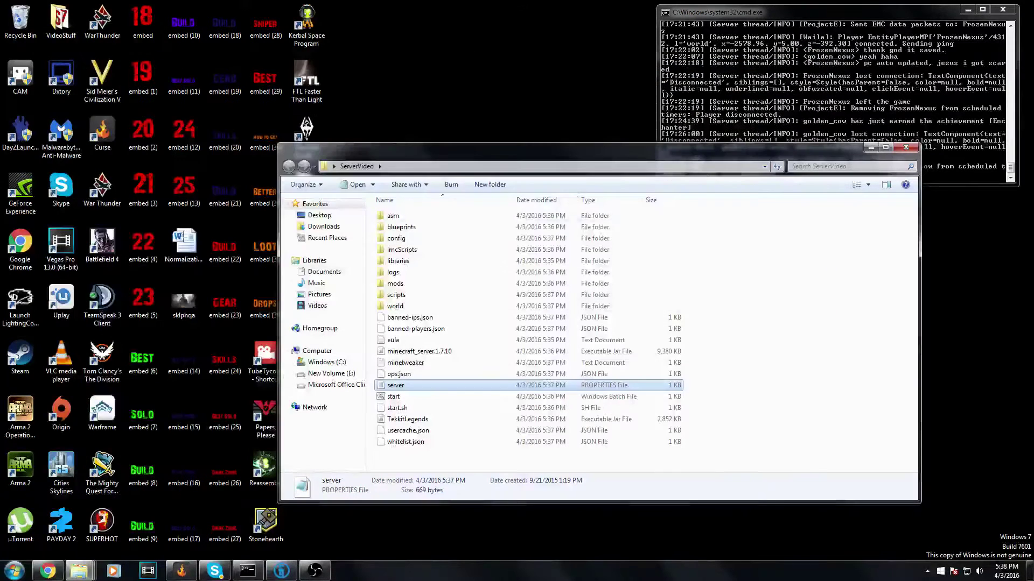
Reopen server.properties with Notepad, look over its file commands including Save, and close it.
key("super")
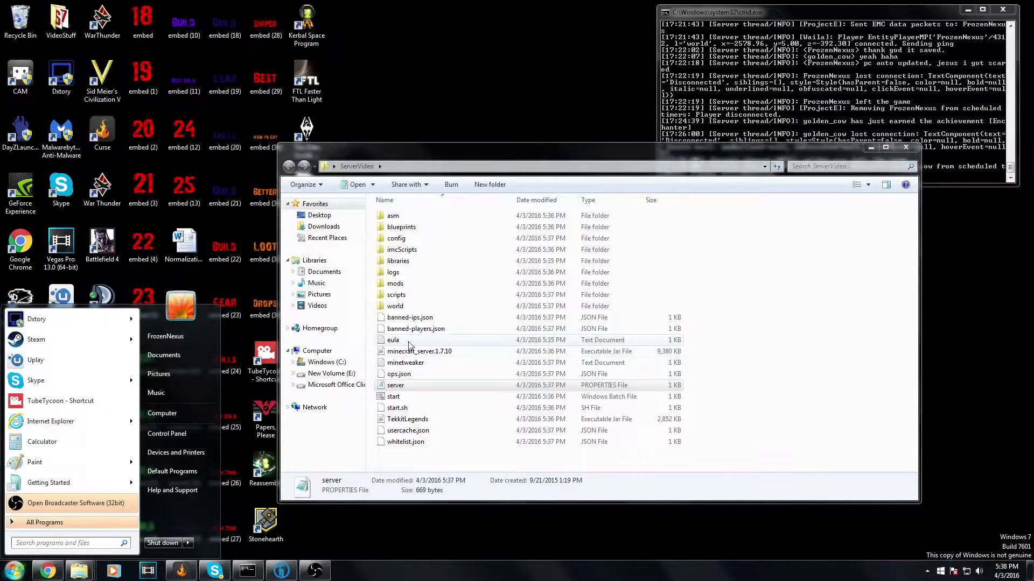
right_click(395, 385)
left_click(435, 412)
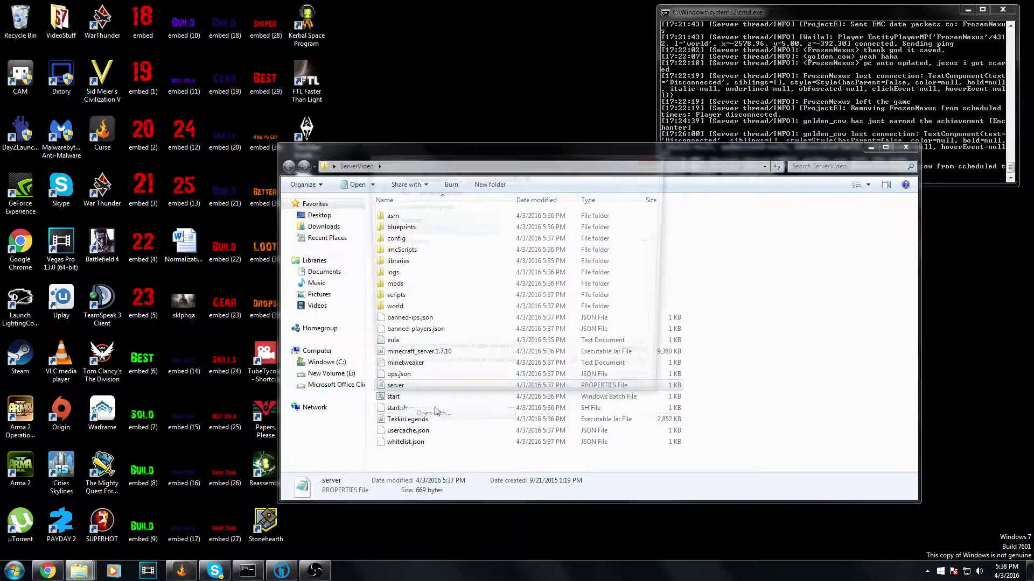
double_click(436, 222)
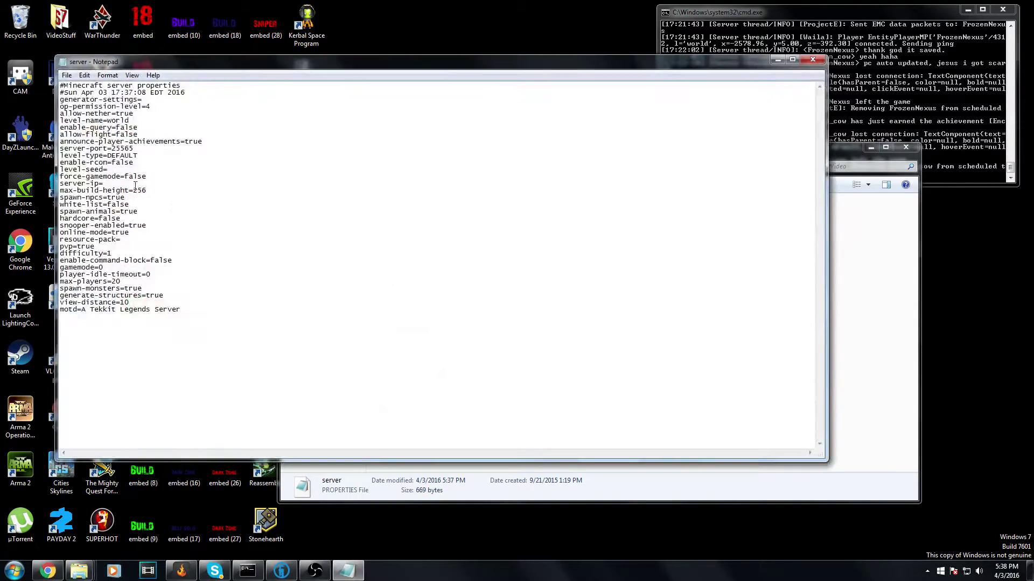
left_click(67, 75)
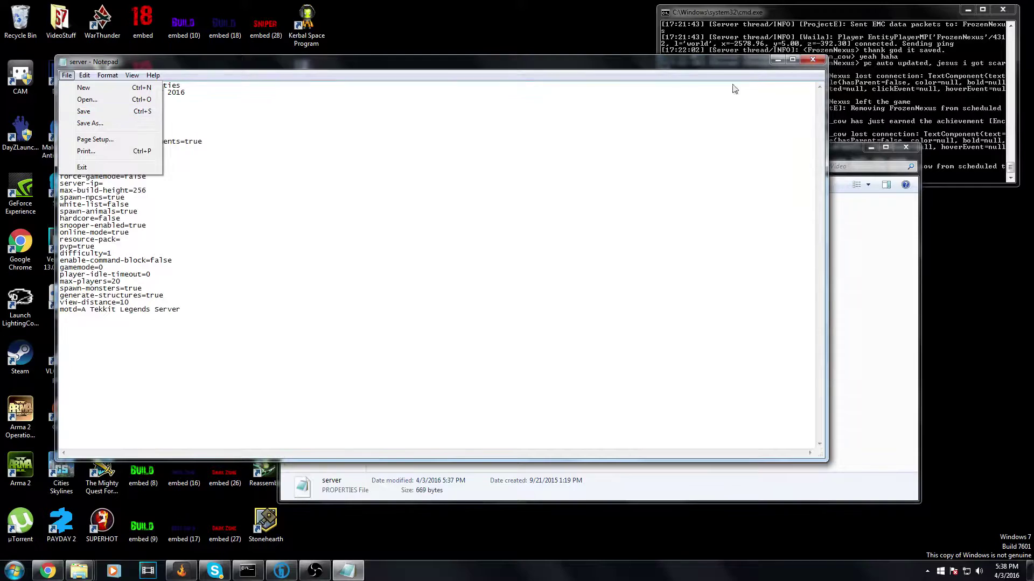
left_click(813, 59)
left_click(812, 60)
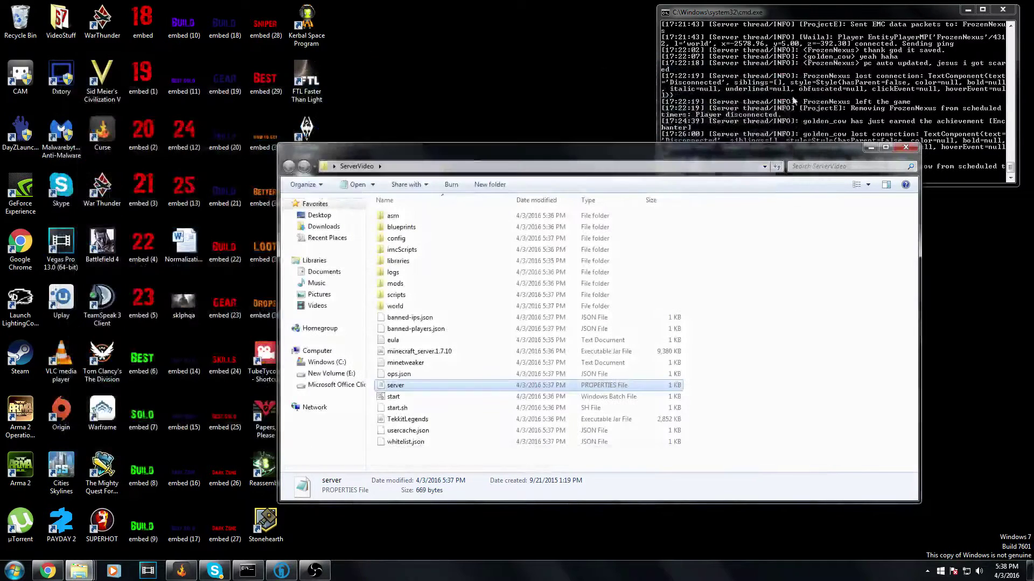
left_click(14, 571)
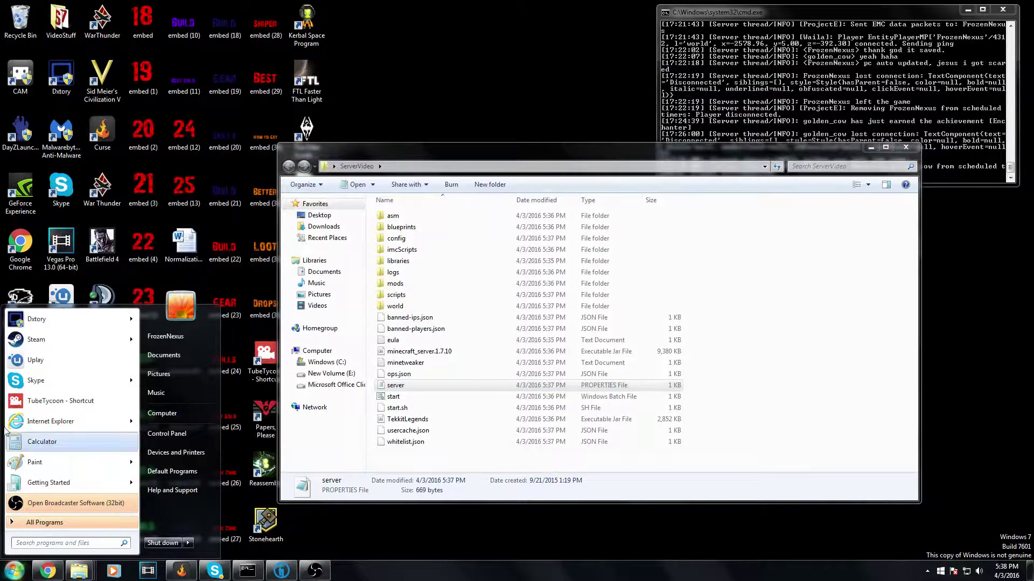
left_click(49, 574)
left_click(47, 574)
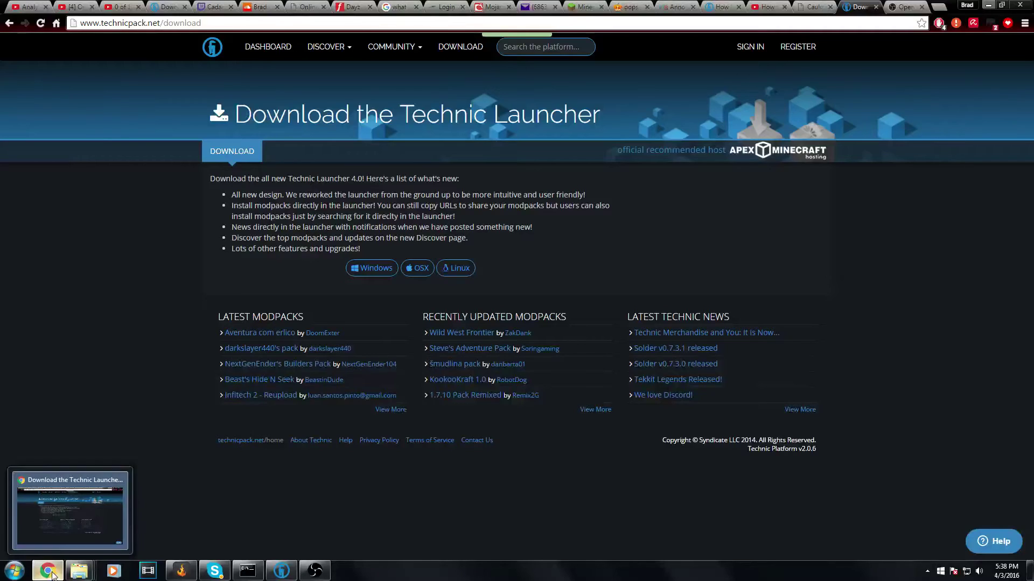
left_click(46, 576)
Open a Command Prompt window through a search for cmd and enlarge it.
left_click(15, 571)
type("cmd")
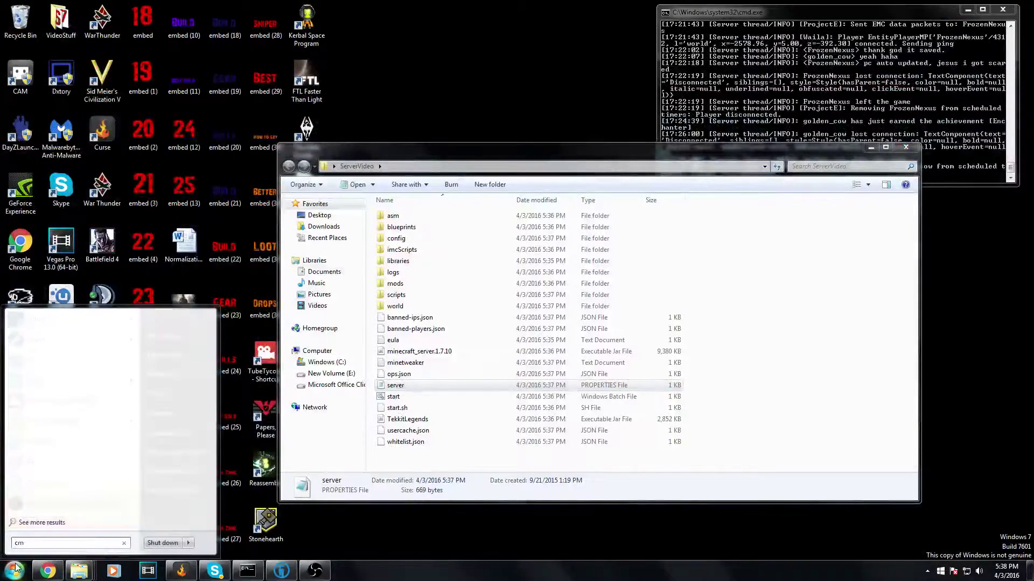
left_click(37, 336)
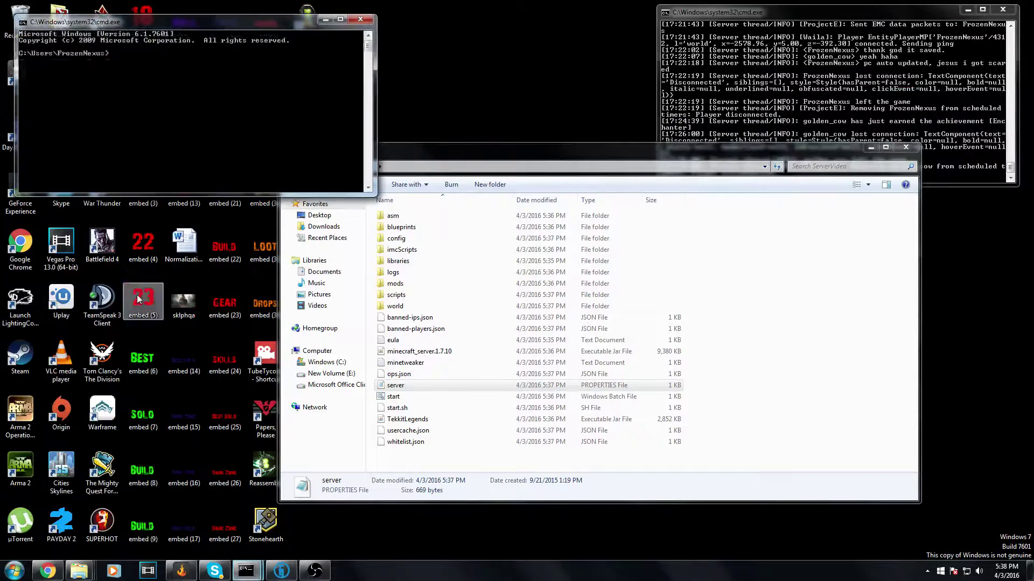
left_click(339, 19)
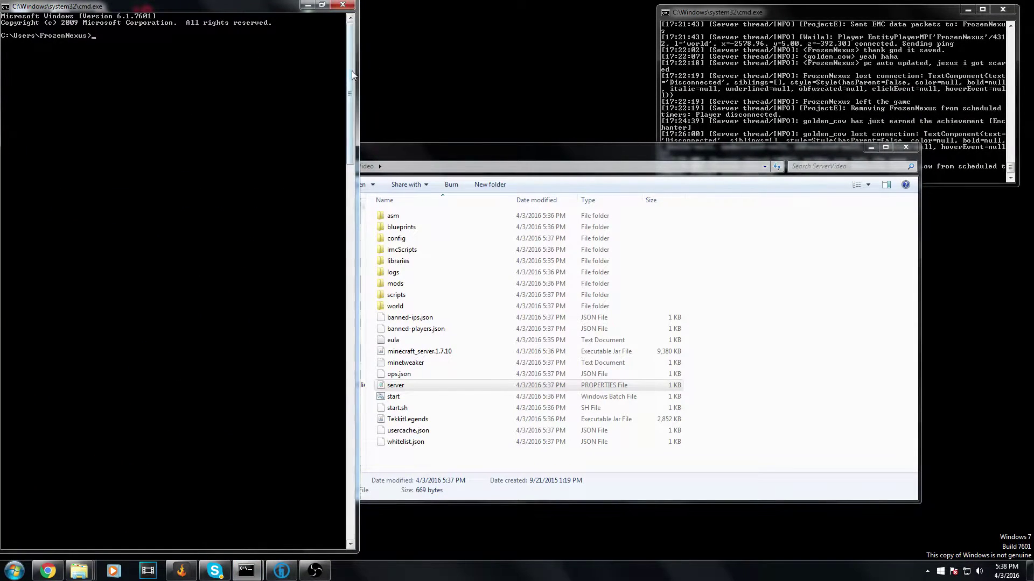
Run ipconfig to display the computer's network configuration.
type("ipconfig")
key("BackSpace")
type("fig")
key("Return")
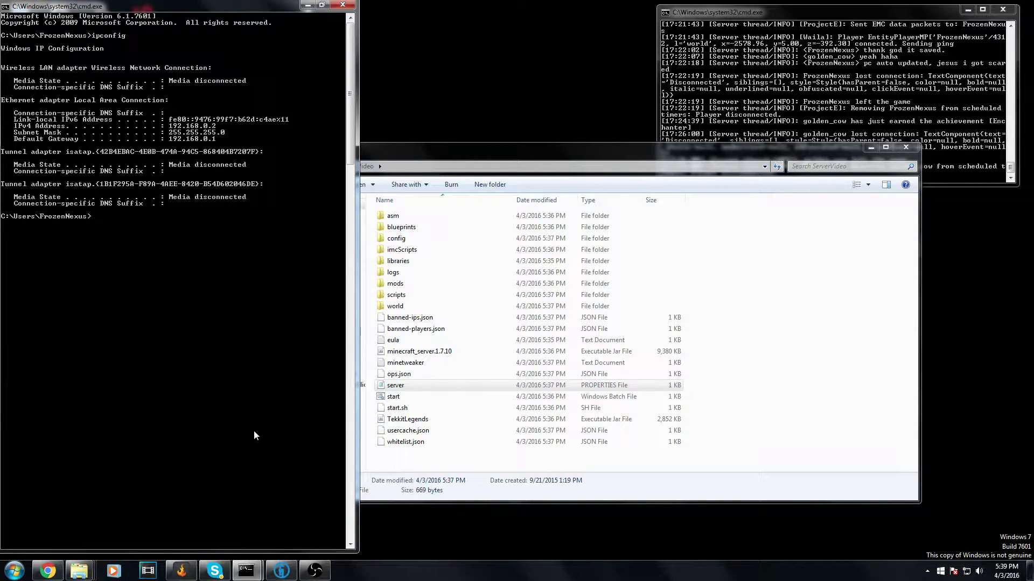
Switch to Chrome, open the router's page at 192.168.0.1 and log in with the prefilled credentials.
mouse_move(47, 576)
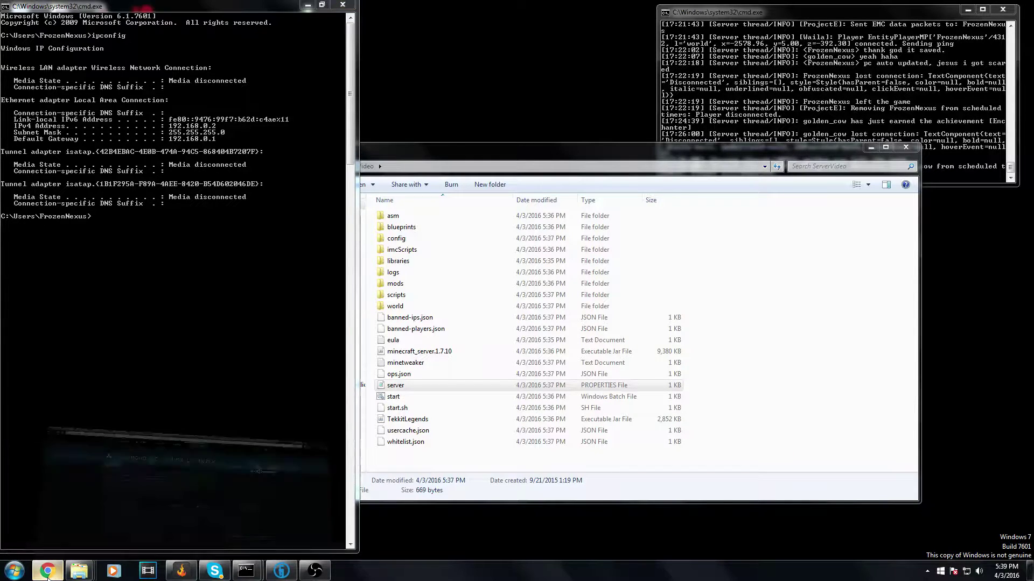
left_click(48, 575)
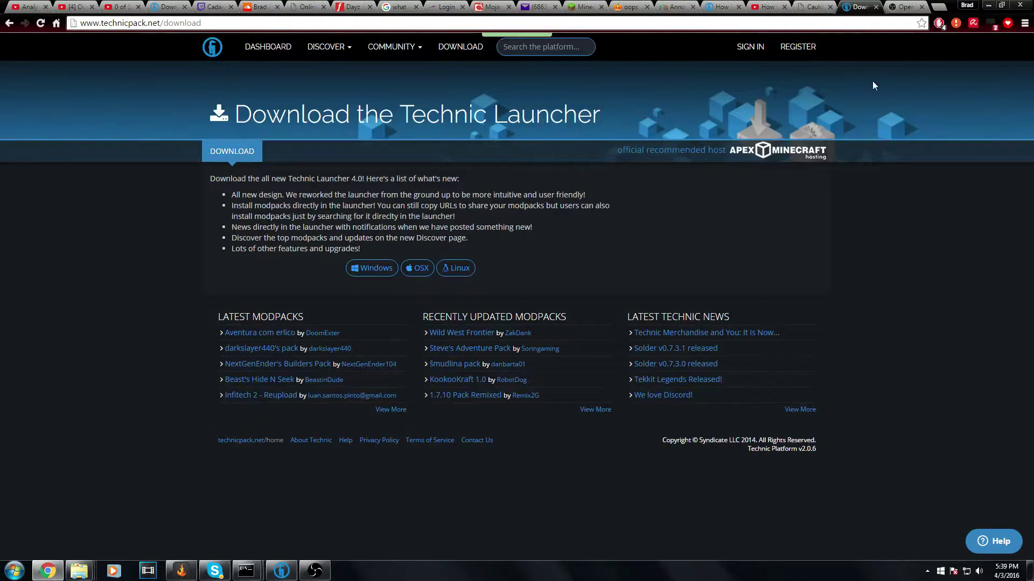
left_click(665, 23)
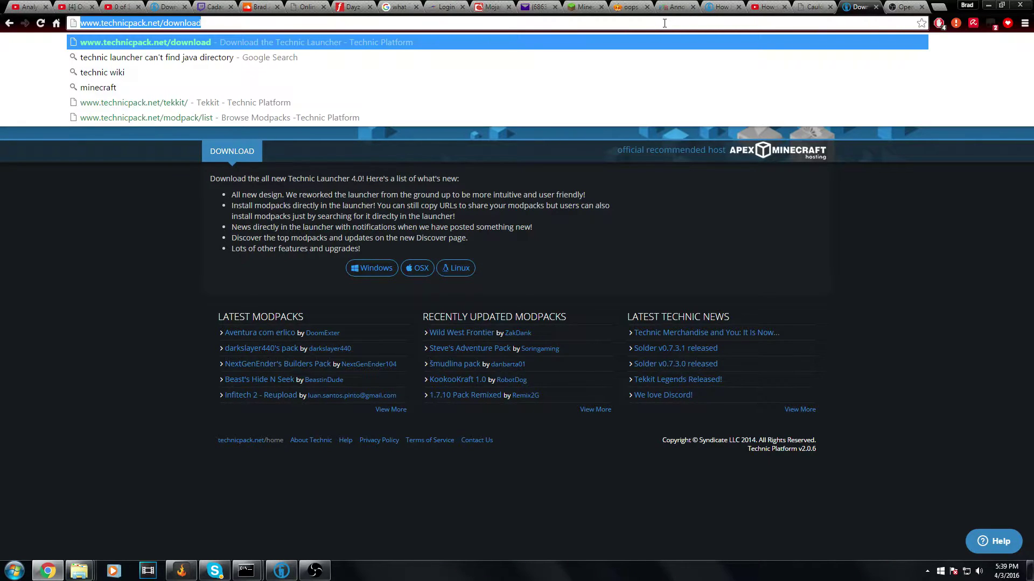
type("192.168.0.1")
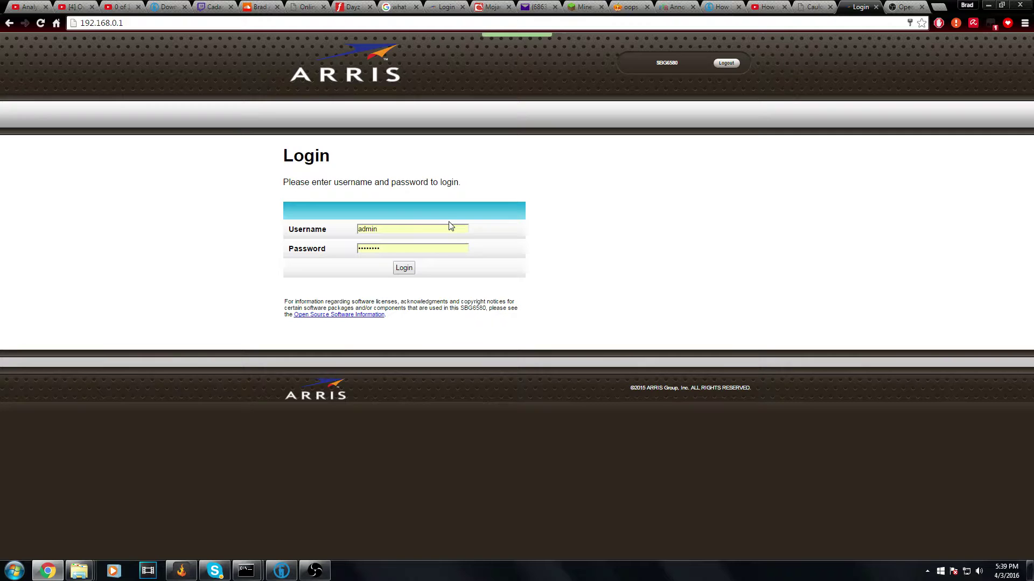
left_click(404, 269)
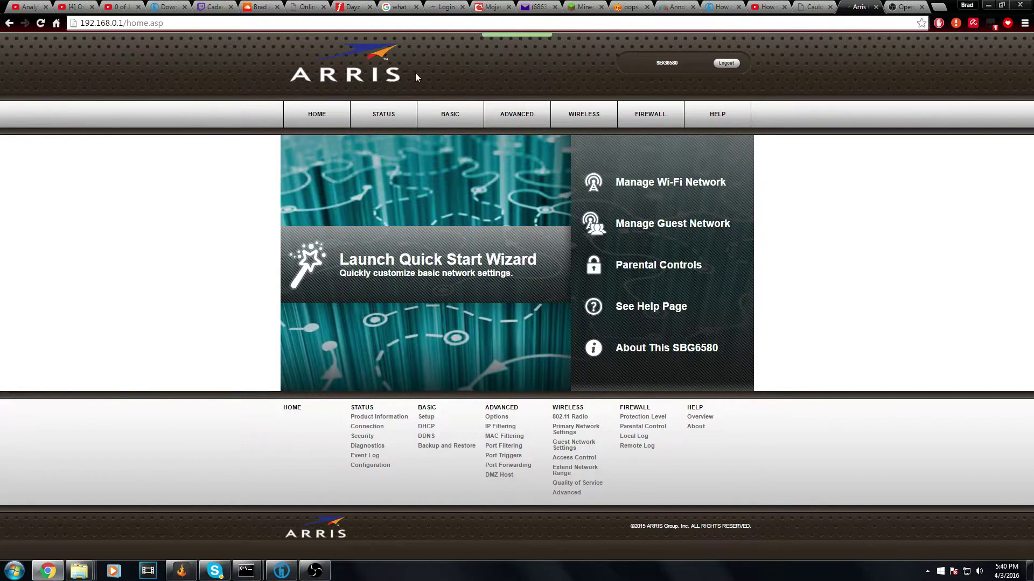
Open the router's advanced Port Forwarding page and start a new IPv4 entry.
mouse_move(518, 119)
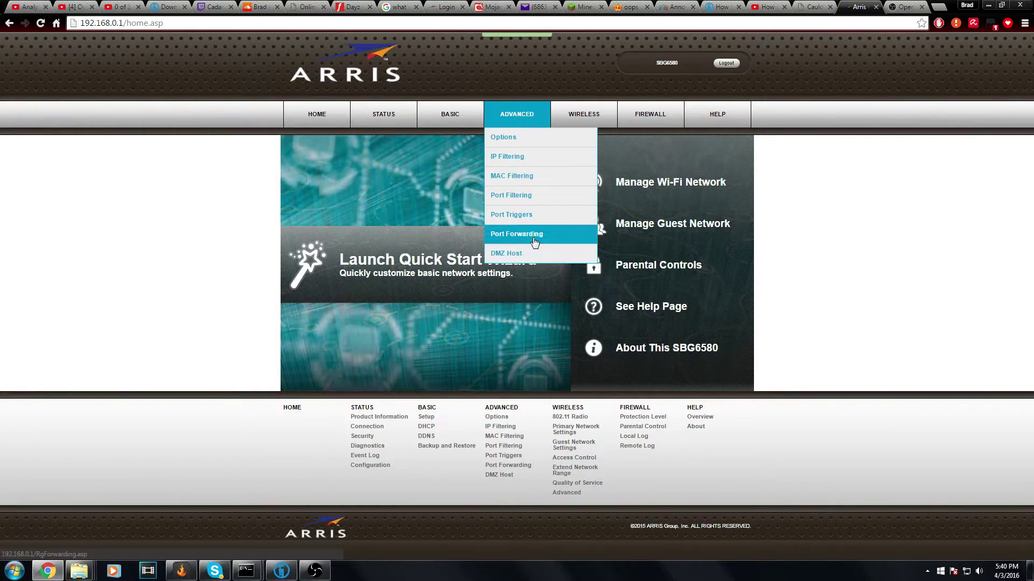
mouse_move(652, 112)
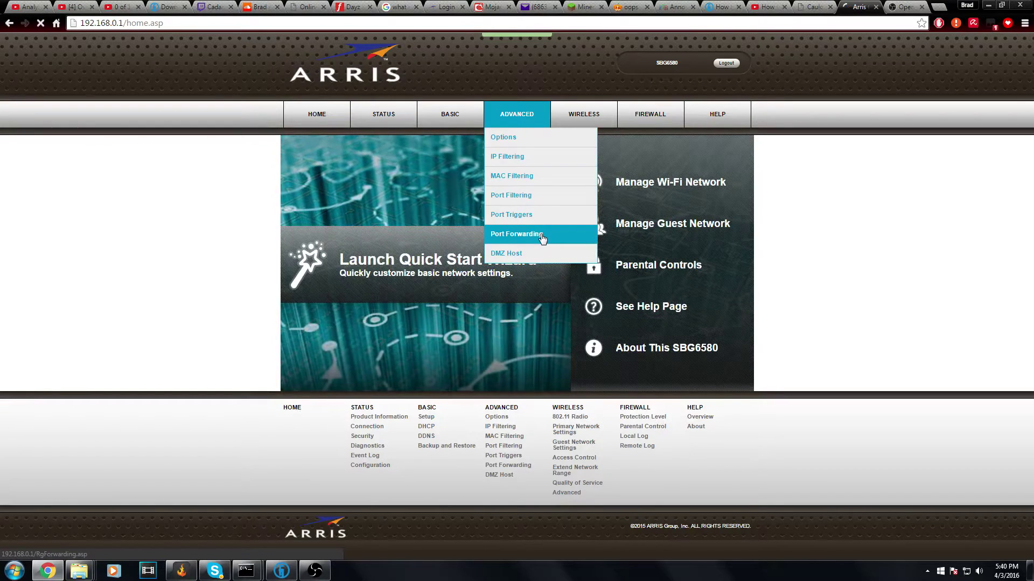
left_click(542, 234)
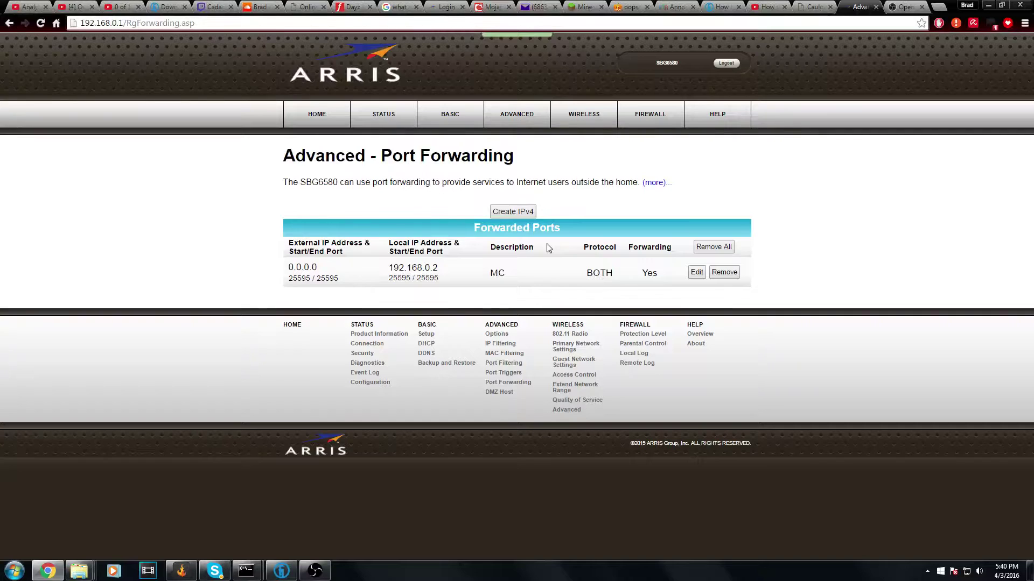
left_click(524, 214)
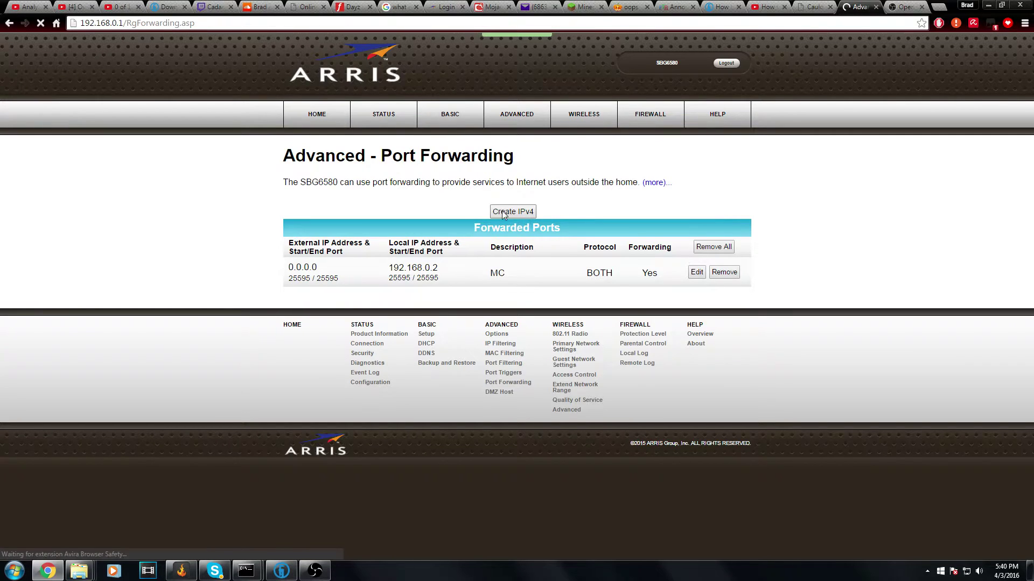
scroll(399, 251, "down", 1)
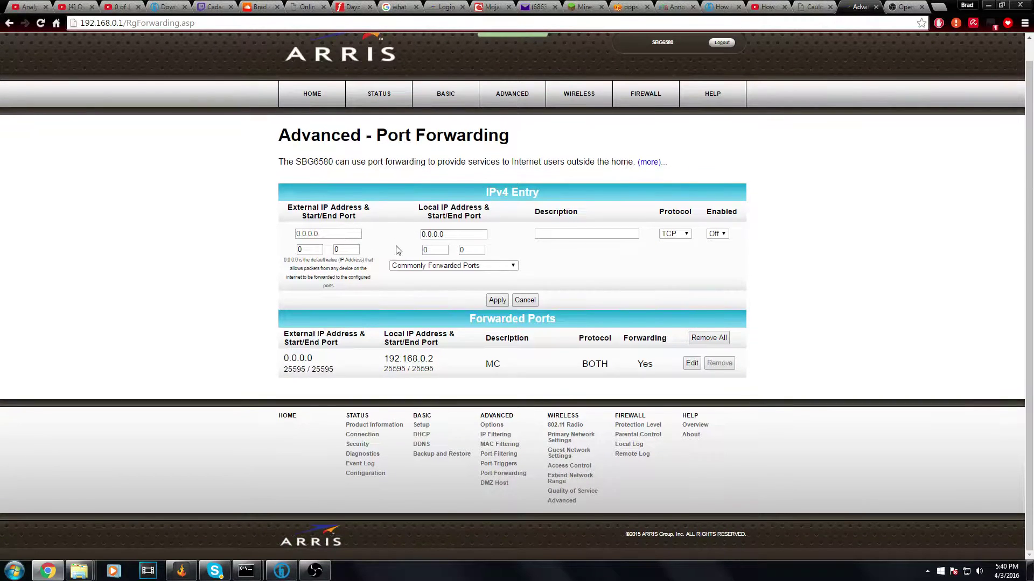
Examine the external IP address, external port and local IP address fields of the new IPv4 entry.
left_click_drag(349, 234, 287, 233)
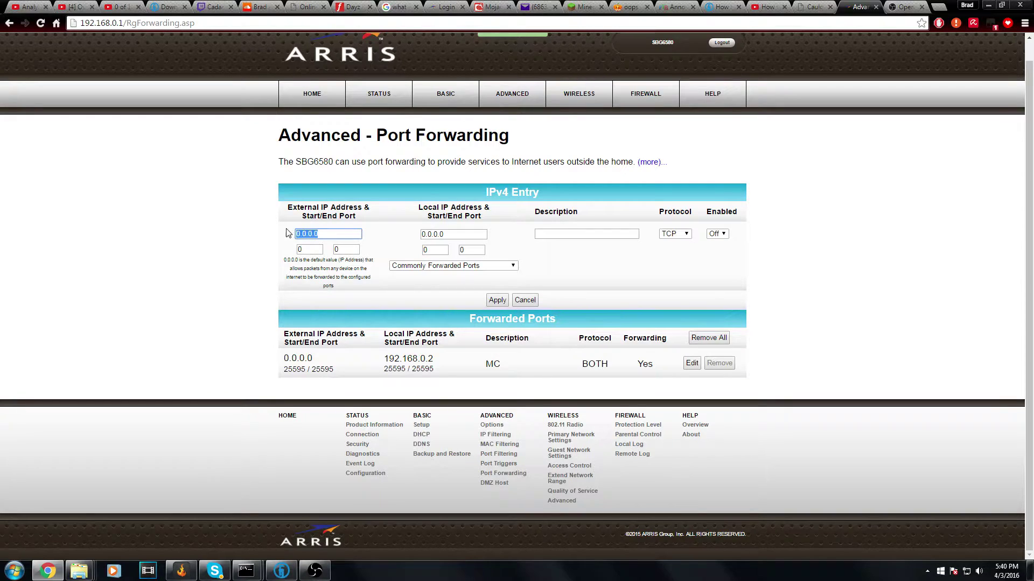
double_click(355, 250)
left_click(323, 234)
double_click(323, 234)
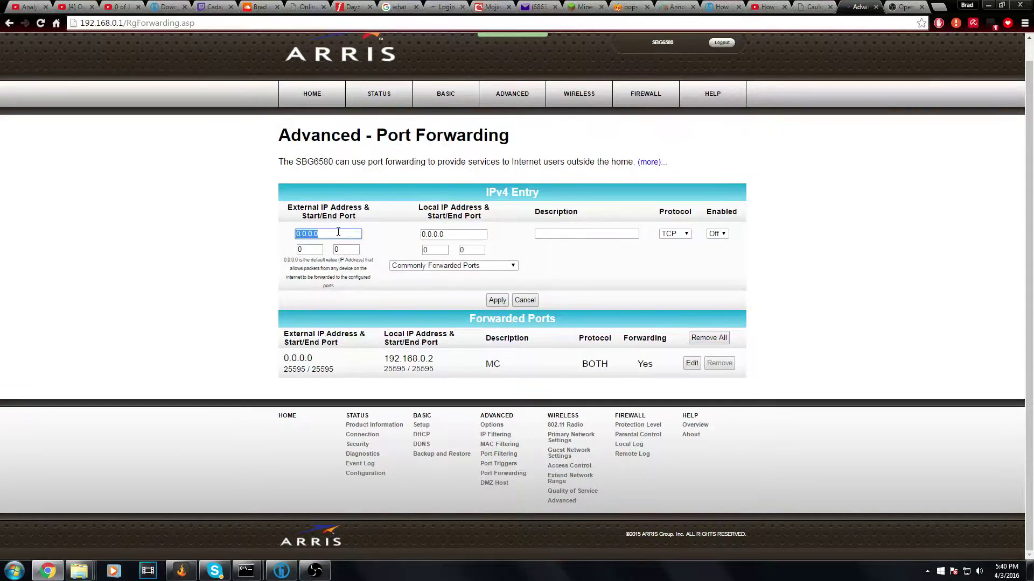
left_click(452, 234)
double_click(455, 234)
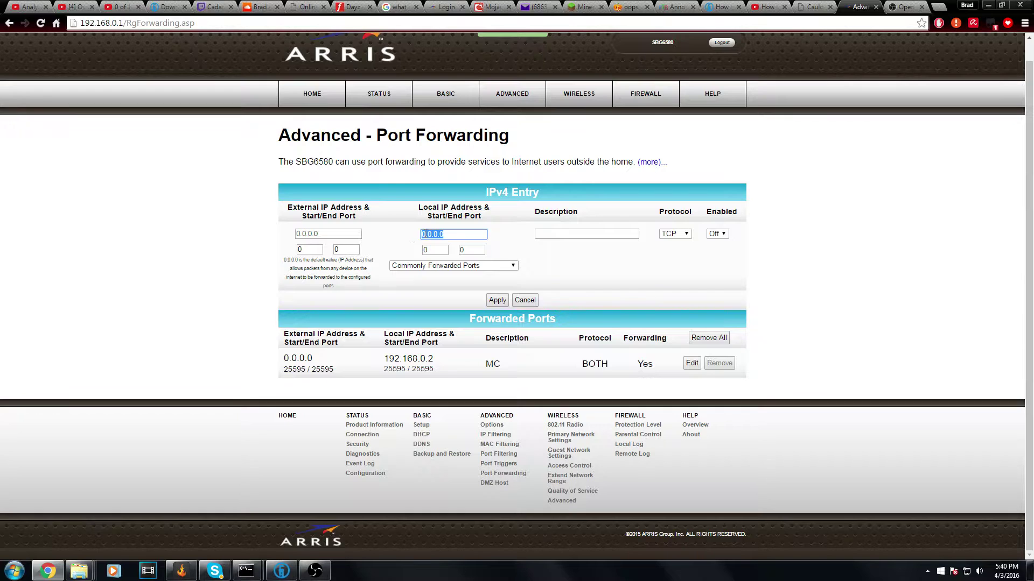
left_click(455, 235)
Bring up the Command Prompt window with the ipconfig output and try to copy its IPv4 address.
left_click(246, 570)
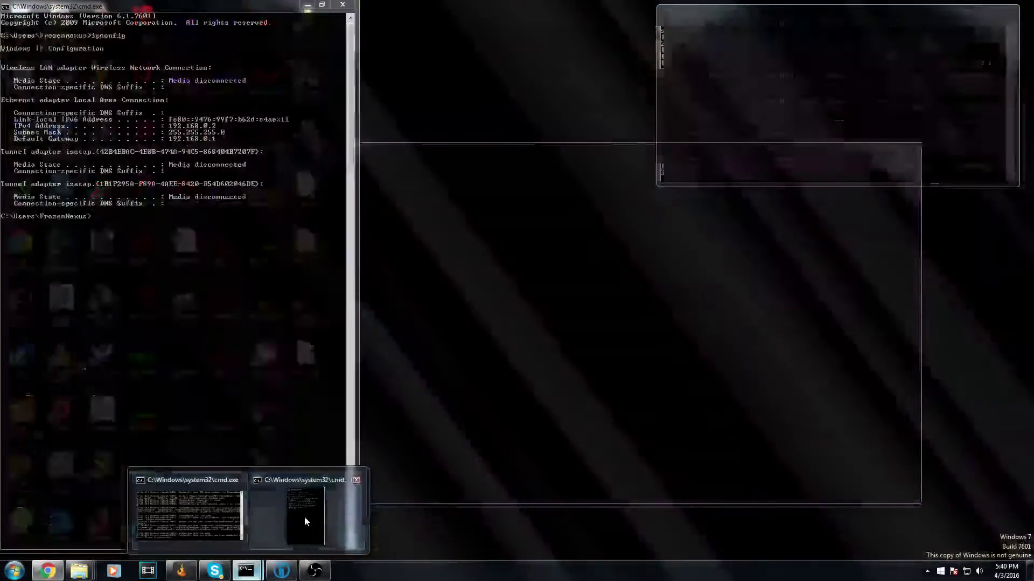
left_click(305, 516)
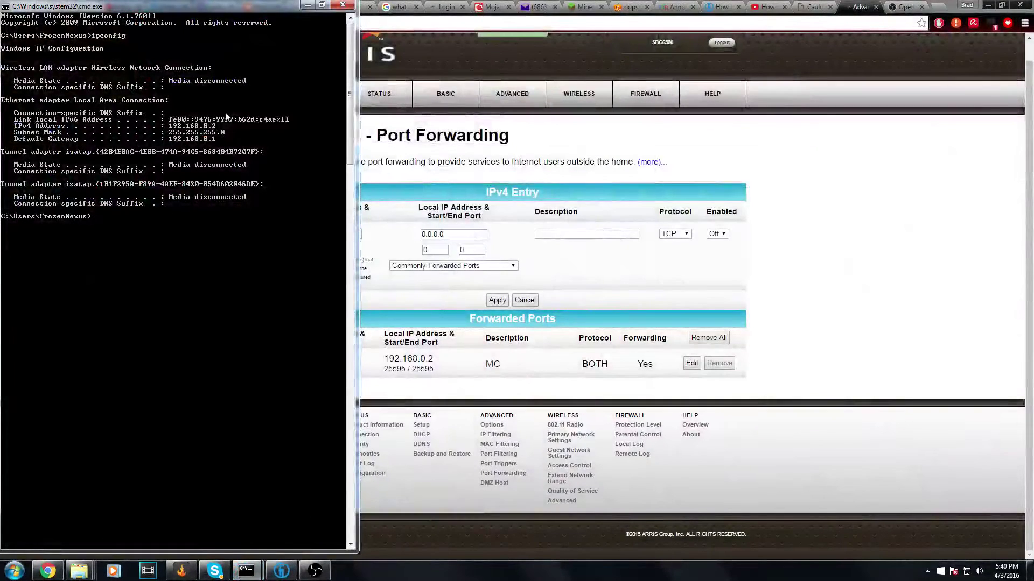
right_click(216, 127)
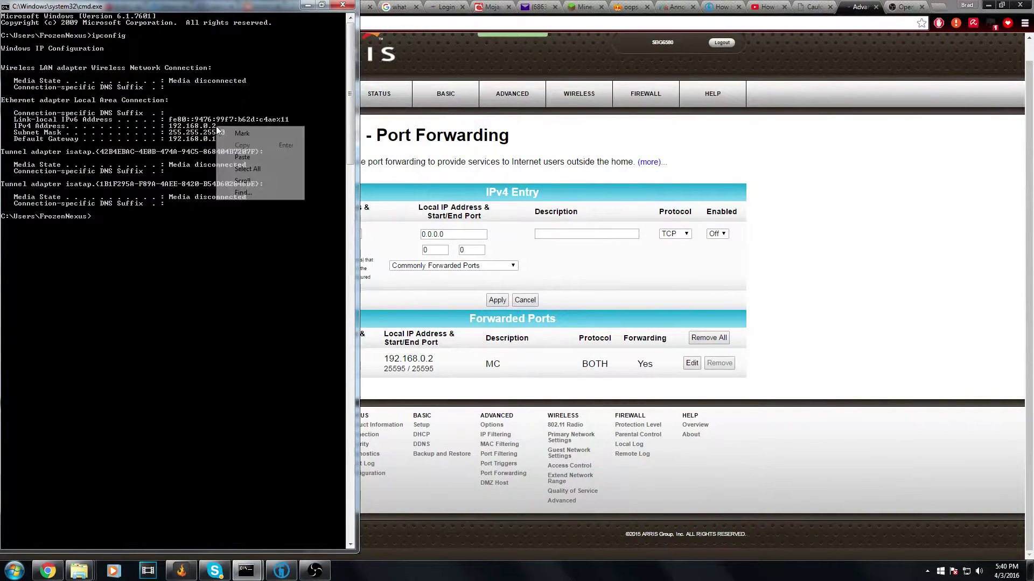
left_click(242, 133)
left_click_drag(218, 126, 172, 129)
key("Return")
right_click(179, 131)
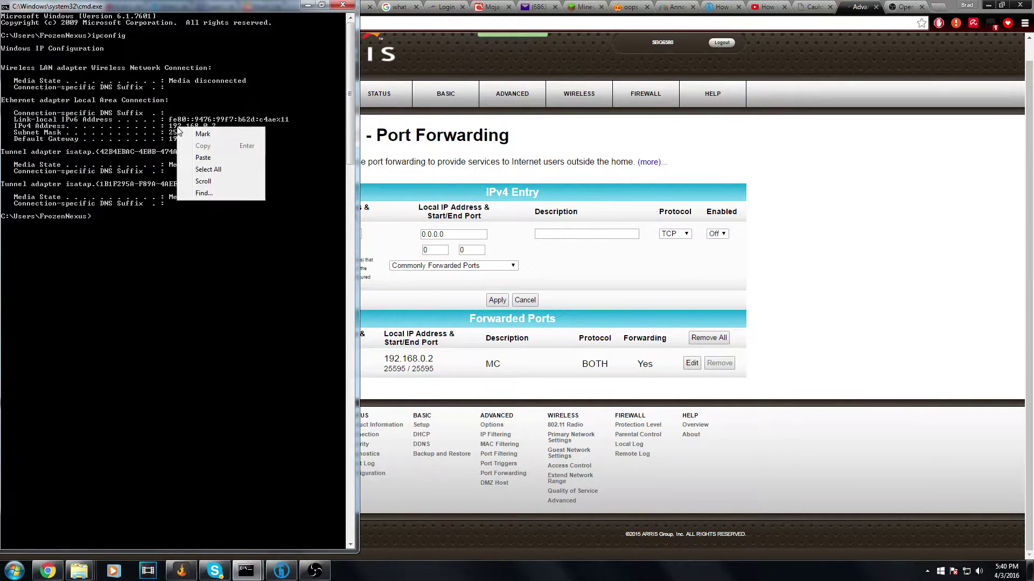
left_click(165, 126)
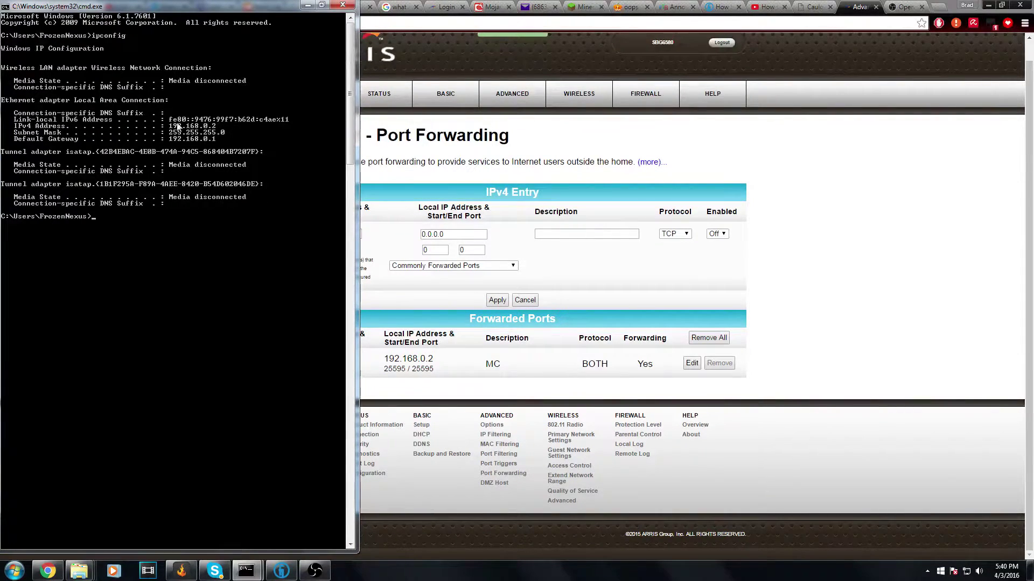
Copy the IPv4 address 192.168.0.2 from the ipconfig output and paste it as the entry's local IP address.
right_click(218, 127)
left_click(232, 133)
left_click_drag(215, 118, 173, 131)
key("ctrl+c")
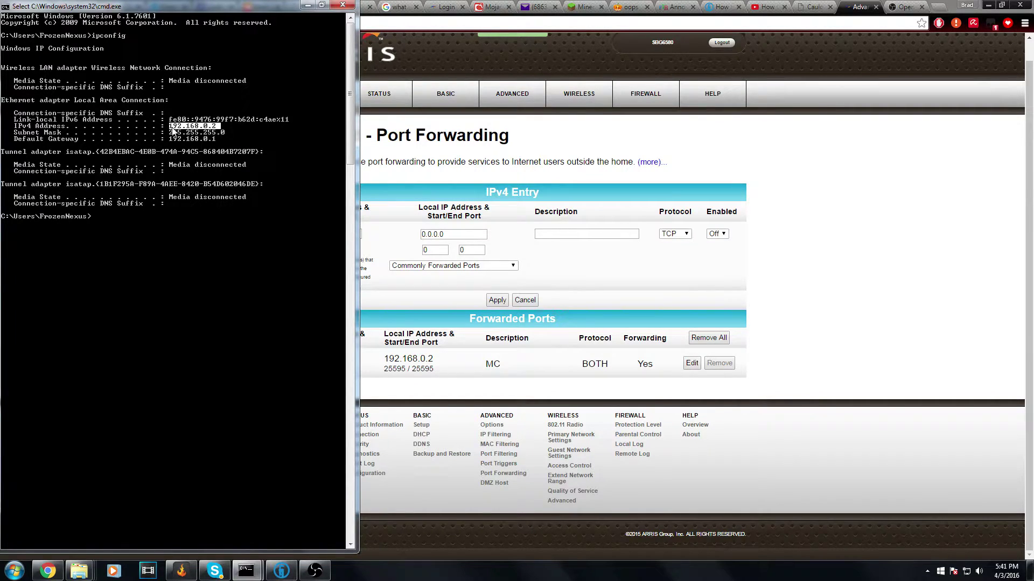
key("Return")
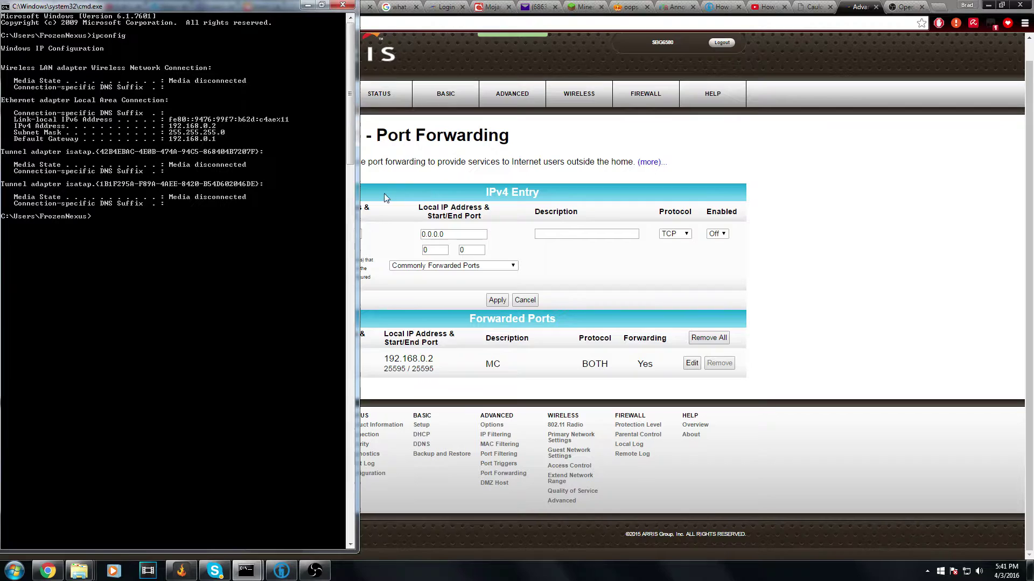
left_click(437, 234)
double_click(437, 234)
key("ctrl+v")
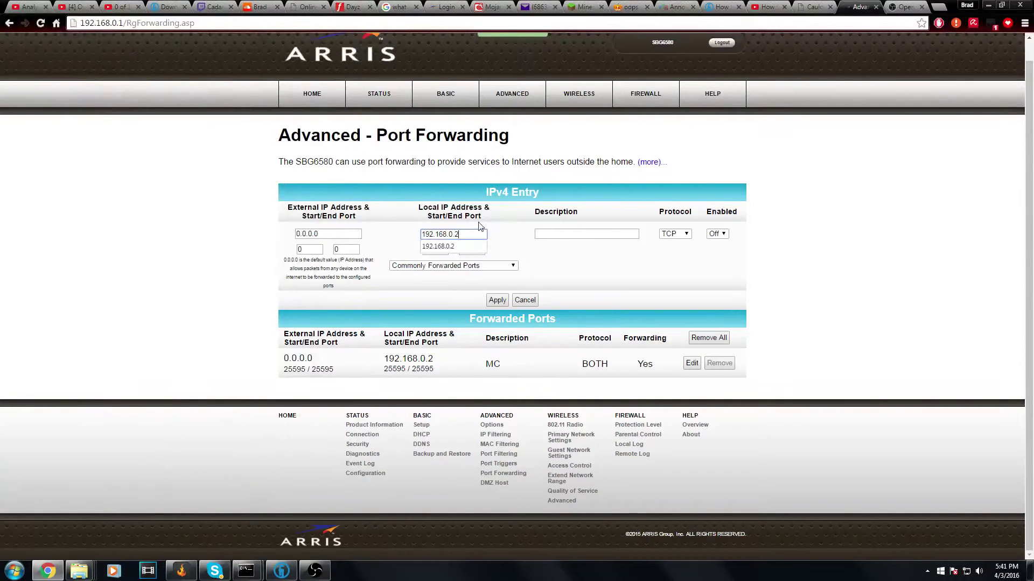
left_click(498, 239)
Set both the local start port and end port of the forwarding entry to 25565.
double_click(434, 250)
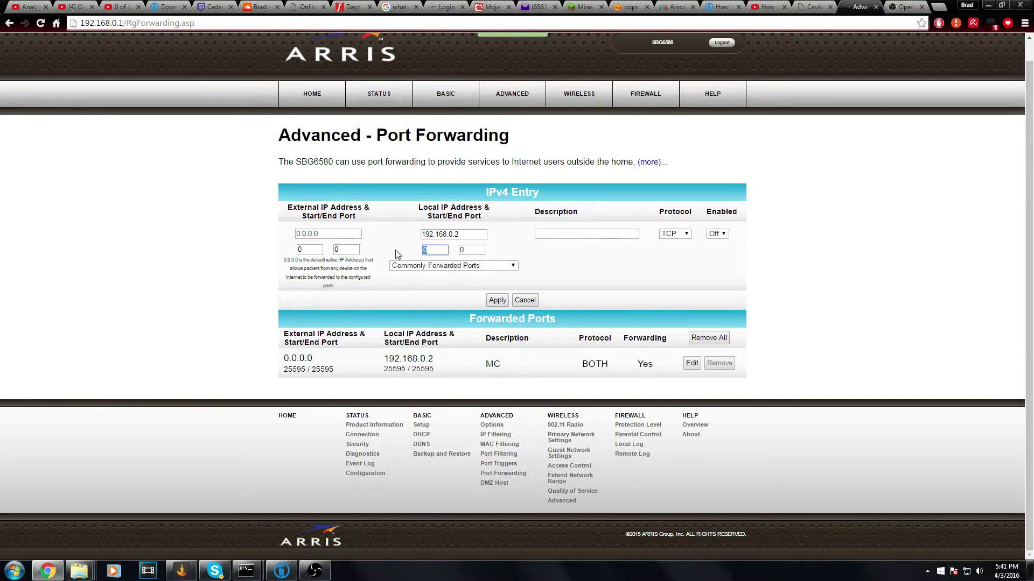
type("25565")
key("Tab")
type("2556")
Set the forwarding entry's protocol to BOTH, enable the entry and apply it.
left_click(675, 234)
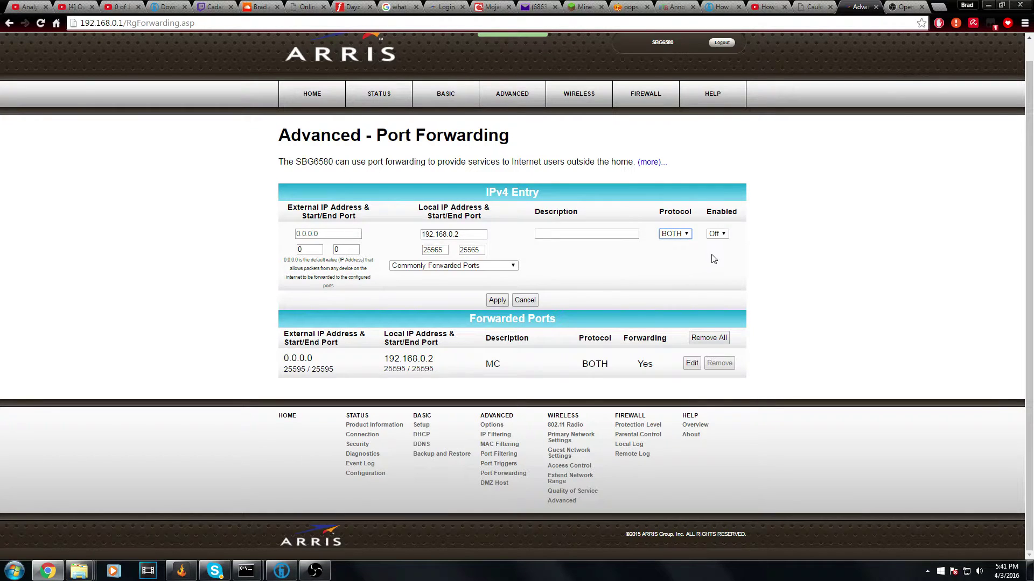
left_click(730, 236)
left_click(715, 252)
left_click(492, 302)
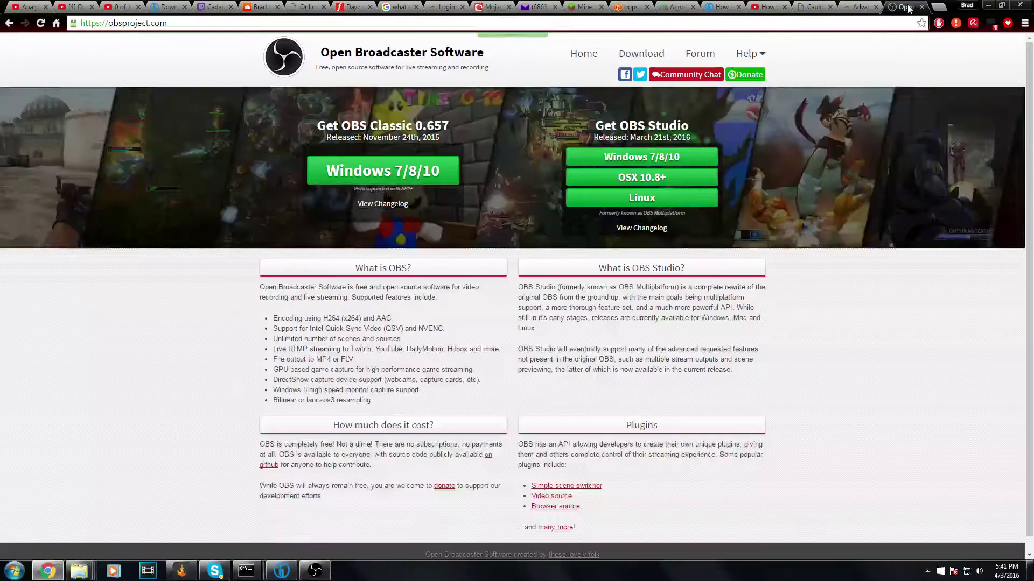
In the Open Broadcaster Software browser tab, enter "what is my ip" as a web search.
left_click(904, 7)
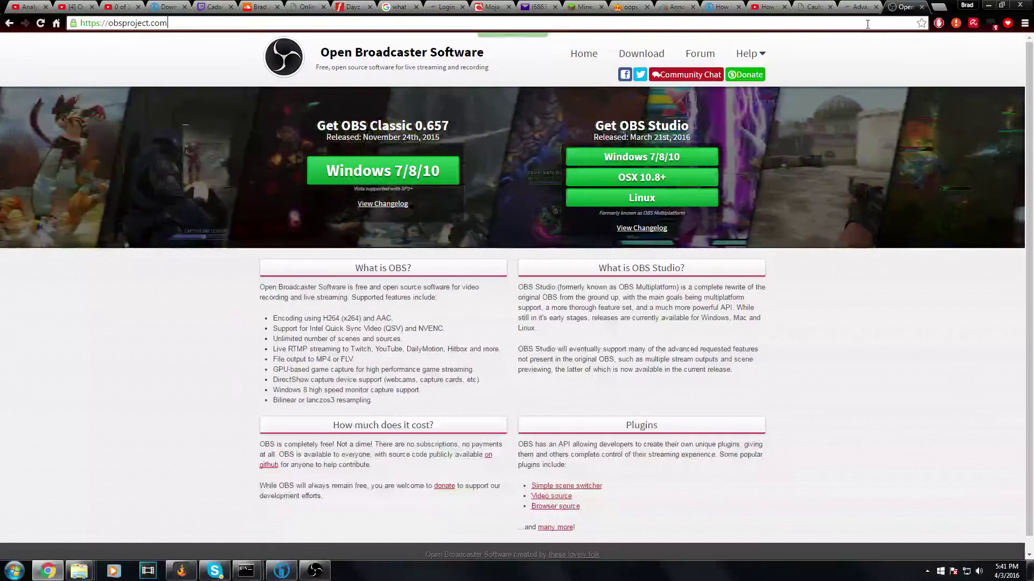
left_click(867, 23)
type("what iu")
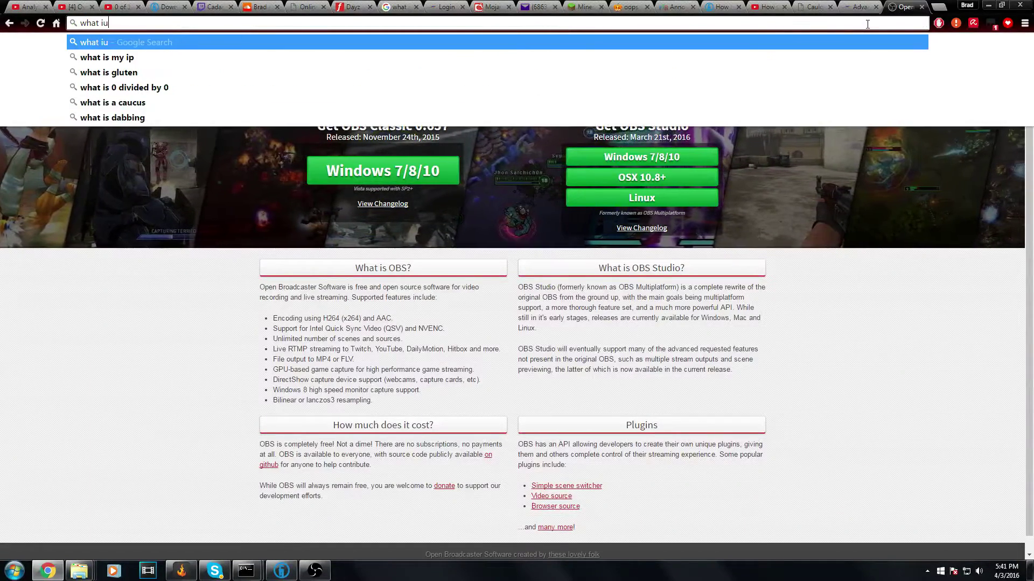
key("BackSpace")
type("s my ip")
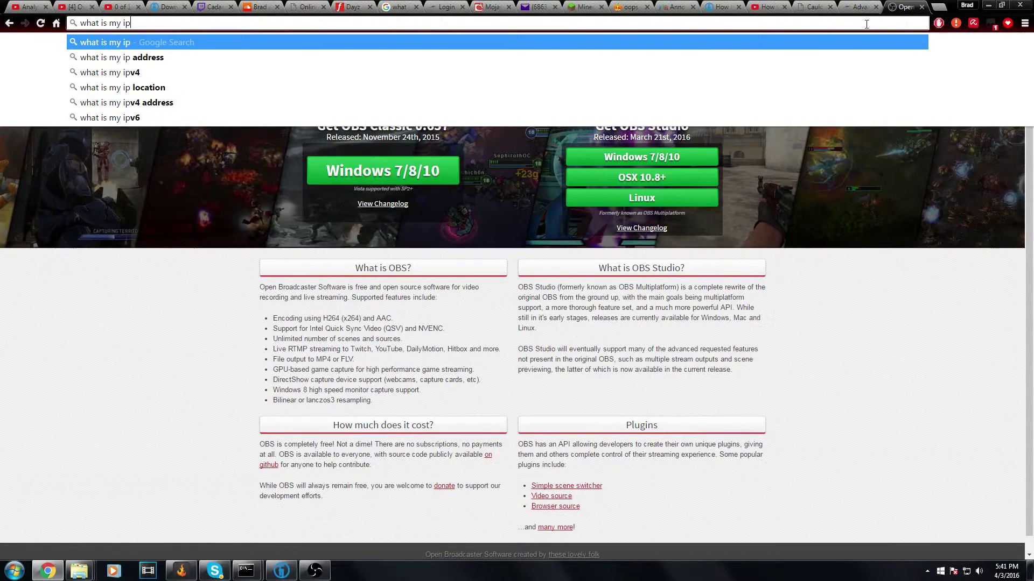
Minimize the browser, run the start batch file in the ServerVideo folder and launch Tekkit Legends from the Technic Launcher.
left_click(992, 7)
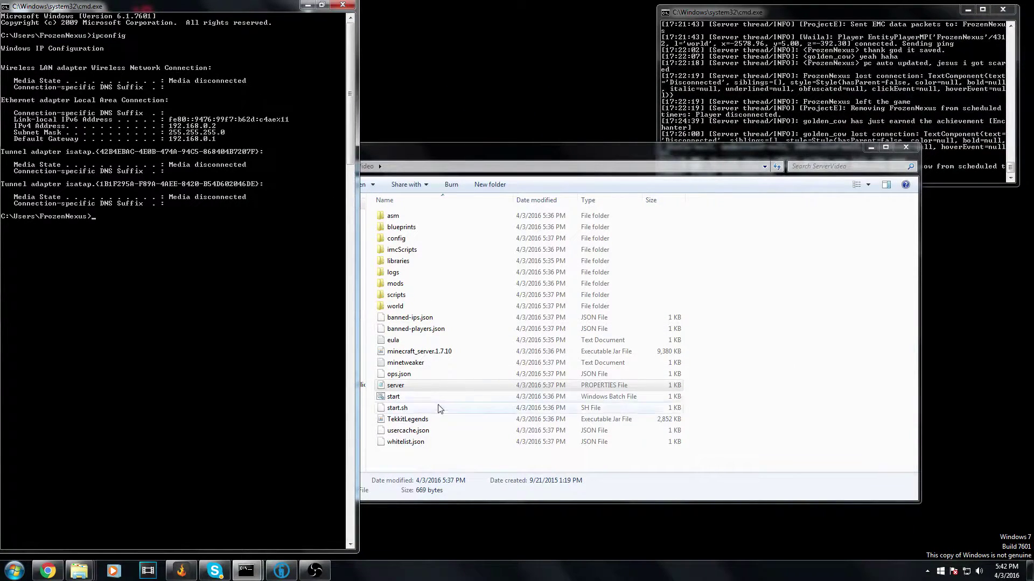
double_click(409, 397)
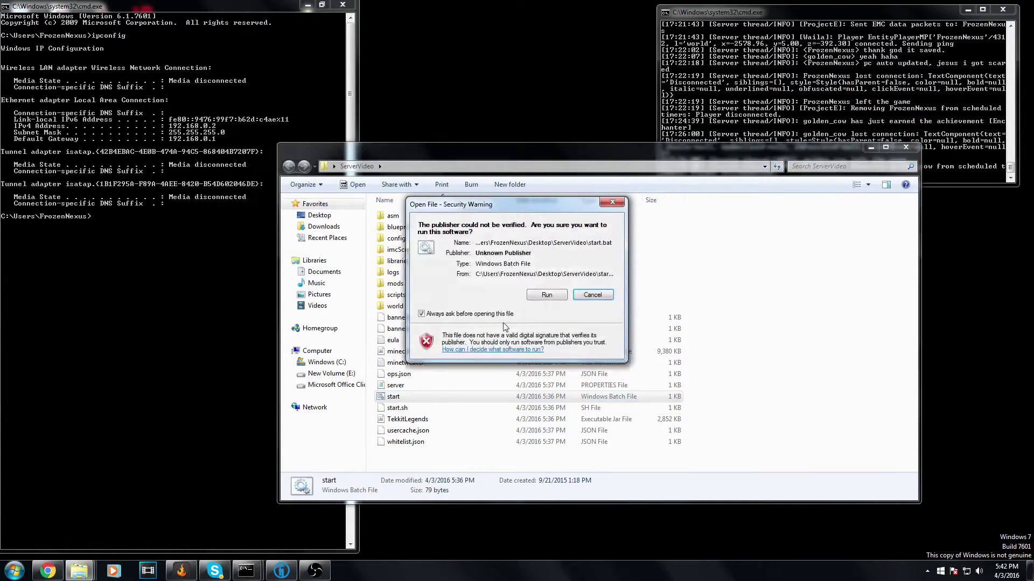
left_click(530, 294)
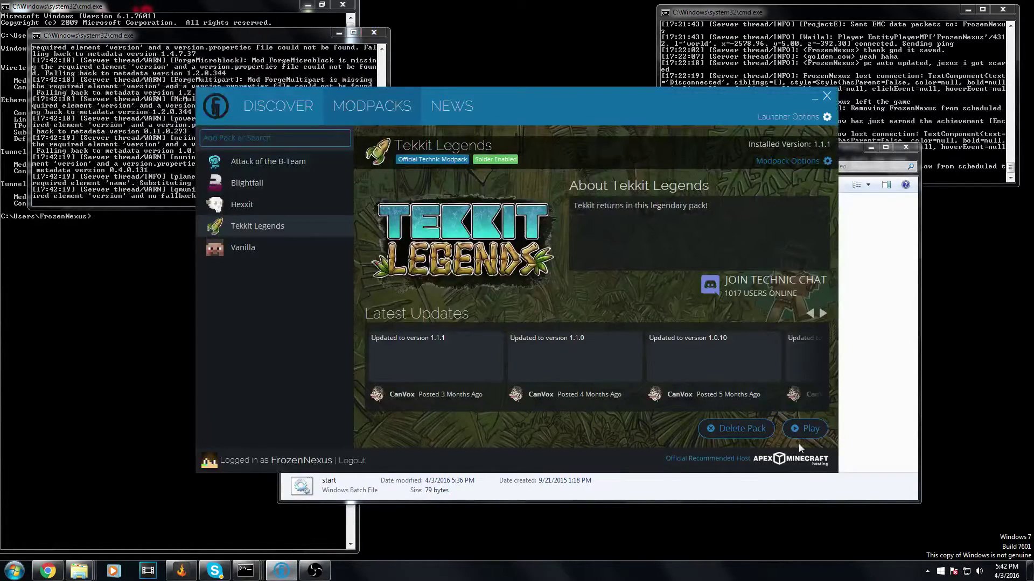
left_click(800, 437)
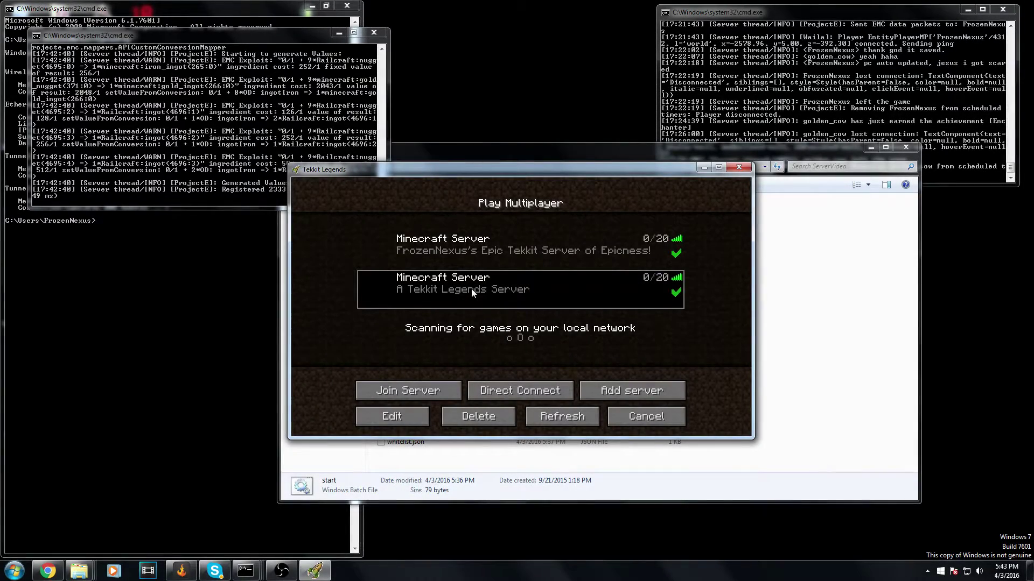
Compare the two multiplayer server entries with their consoles, moving the new console beside the other, and select "A Tekkit Legends Server".
left_click(473, 256)
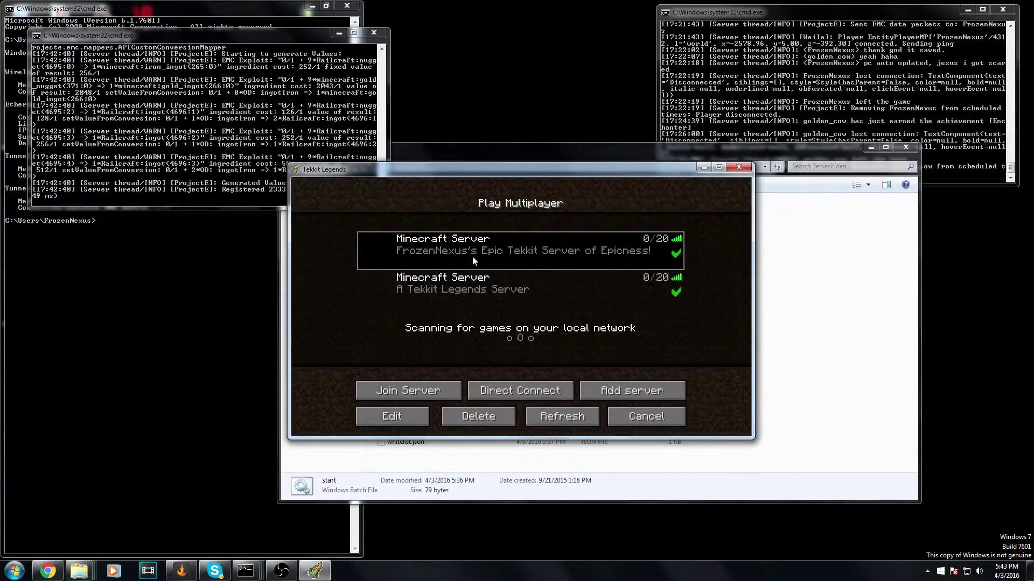
left_click(785, 8)
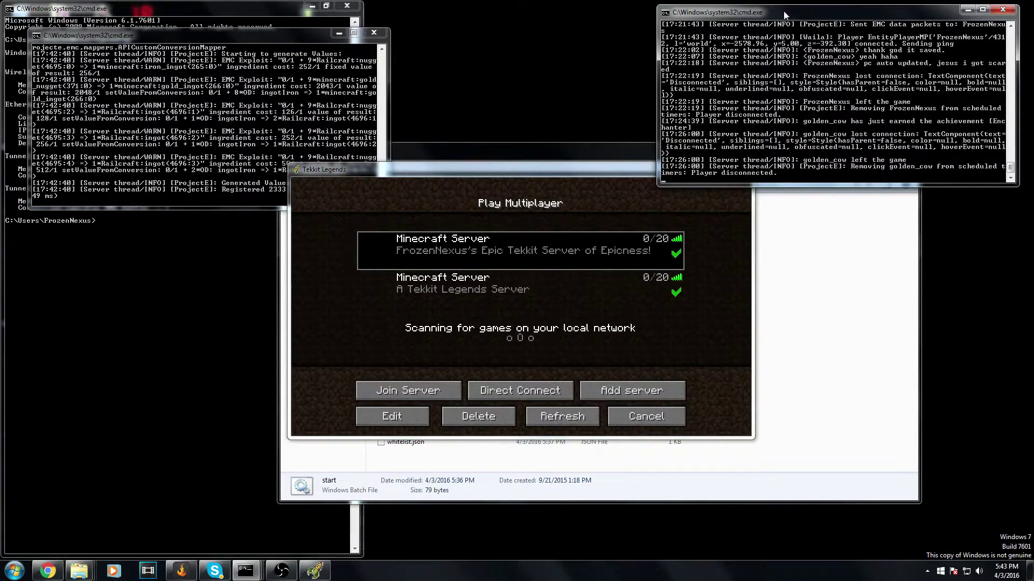
left_click(256, 37)
left_click_drag(257, 38, 855, 11)
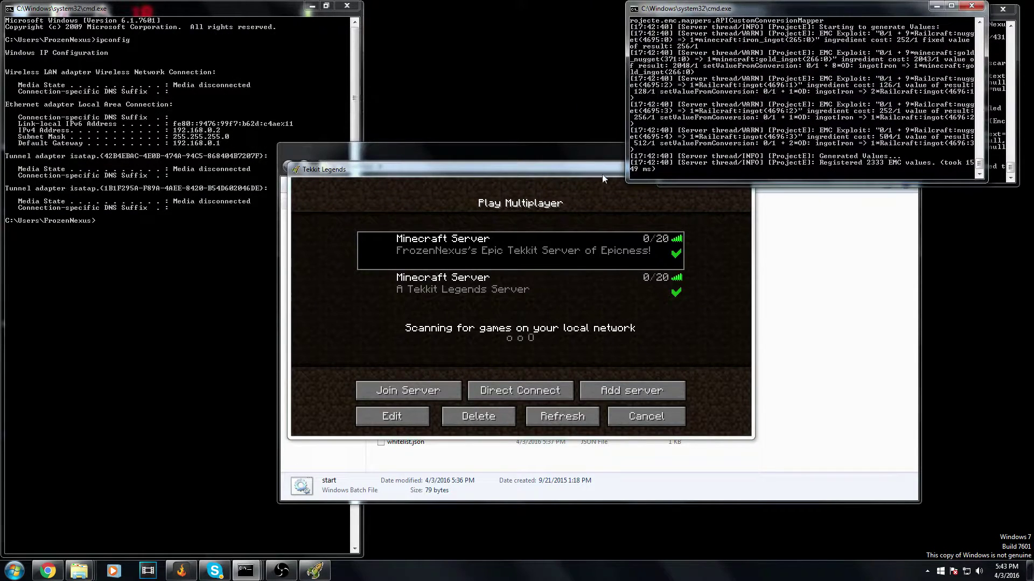
left_click(502, 296)
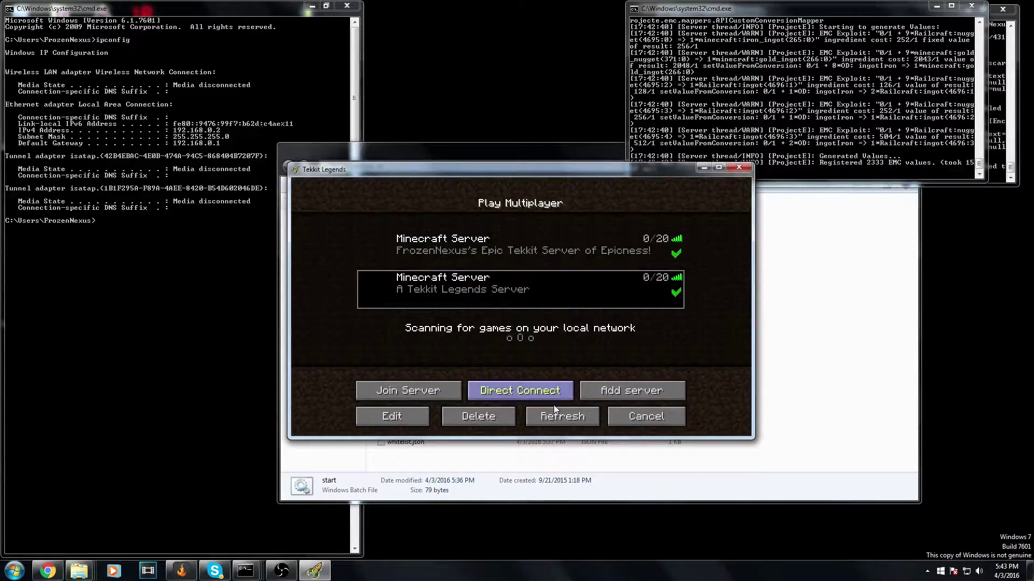
Join "A Tekkit Legends Server" from the multiplayer list.
left_click(616, 393)
left_click(573, 398)
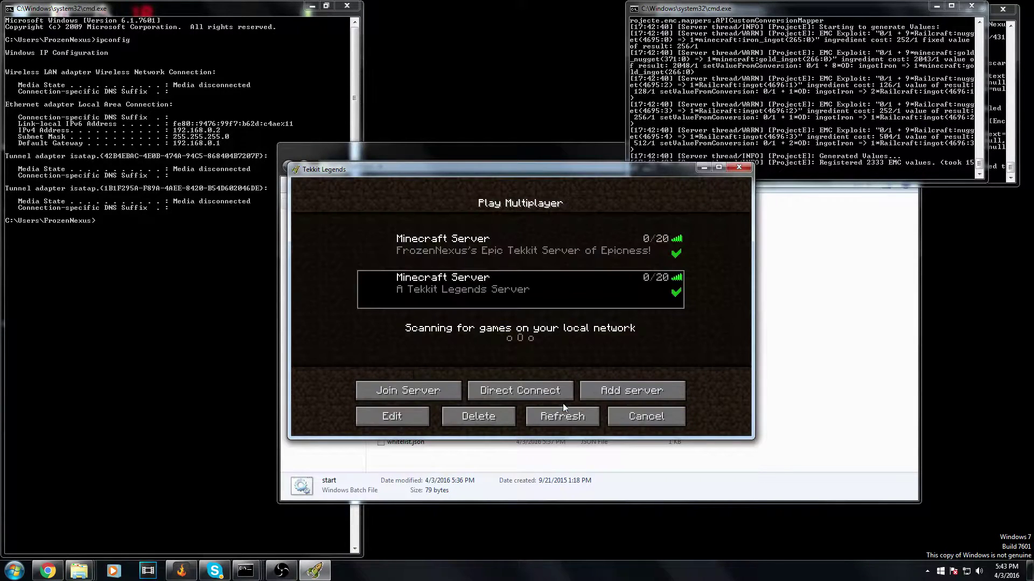
left_click(409, 395)
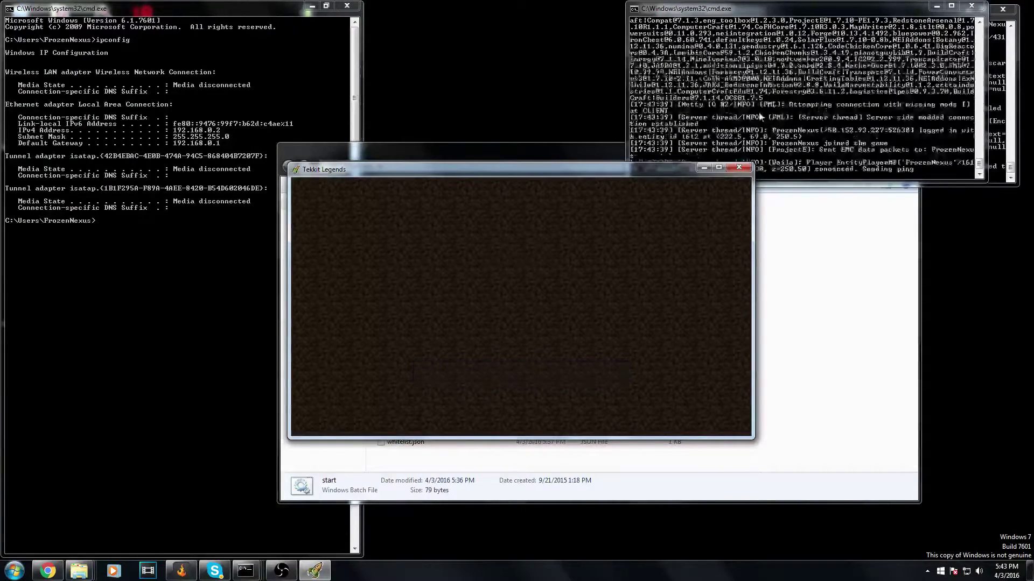
Examine the player join messages in the new server's console, marking the "Unloading dimension 1" log line.
left_click(770, 125)
scroll(770, 126, "up", 10)
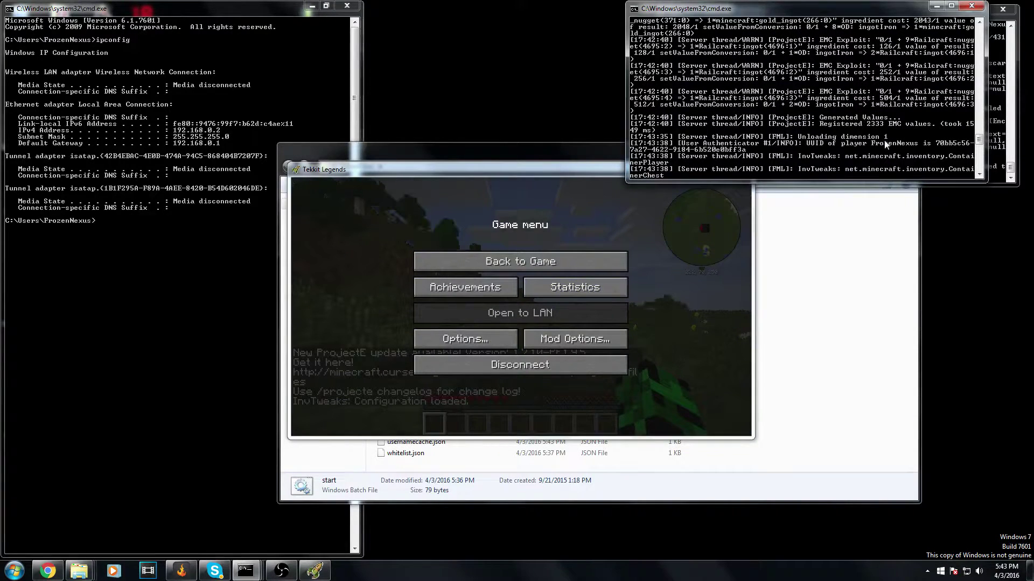
right_click(829, 138)
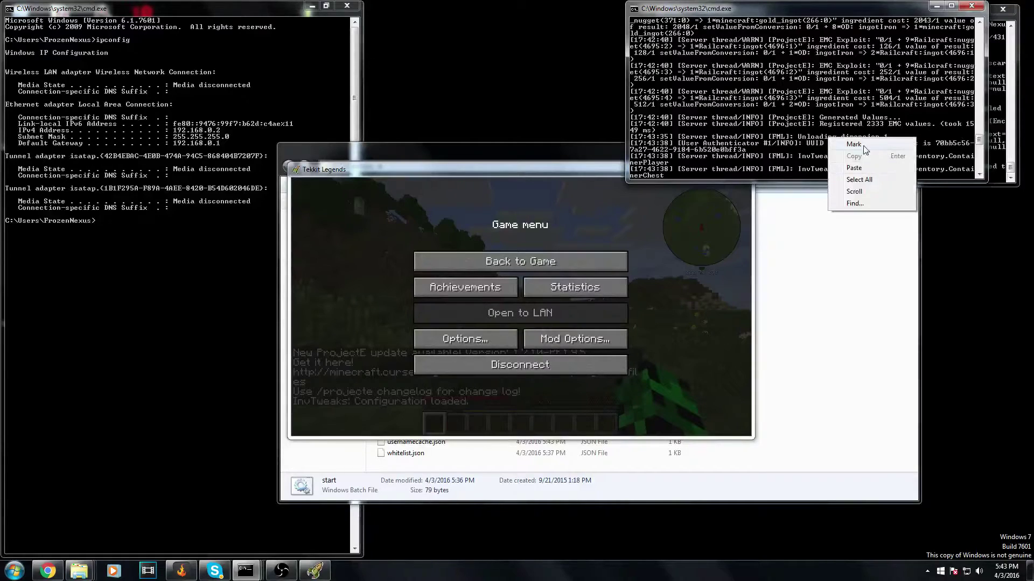
left_click(901, 141)
left_click_drag(901, 137, 632, 140)
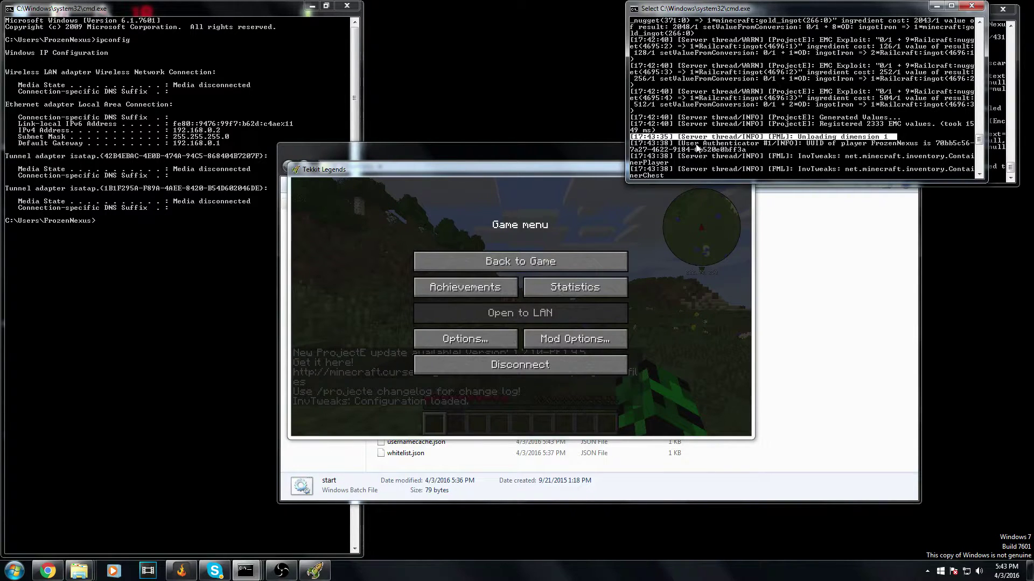
left_click(789, 141)
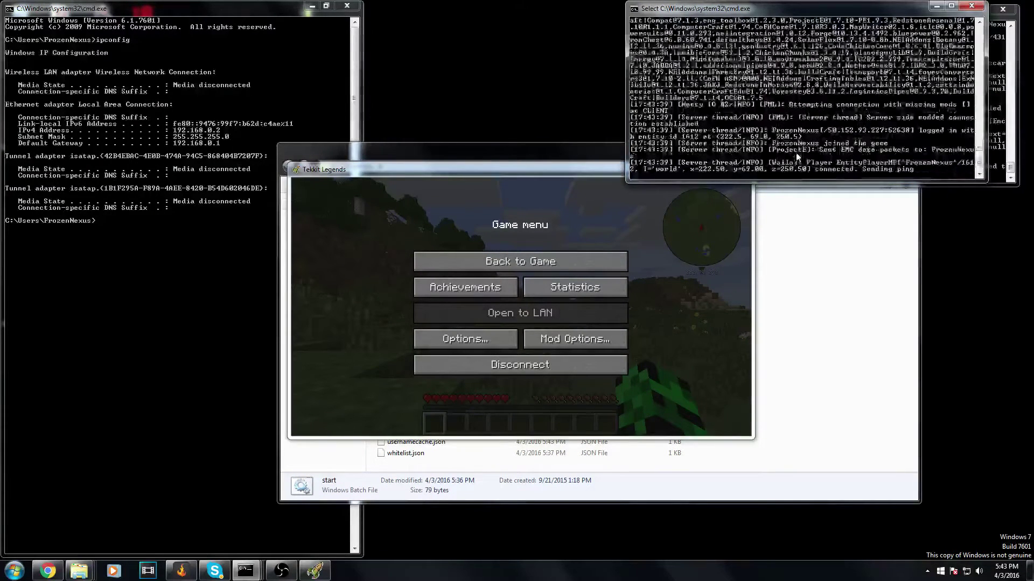
Shut down the new server by entering the stop command in its console.
type("s")
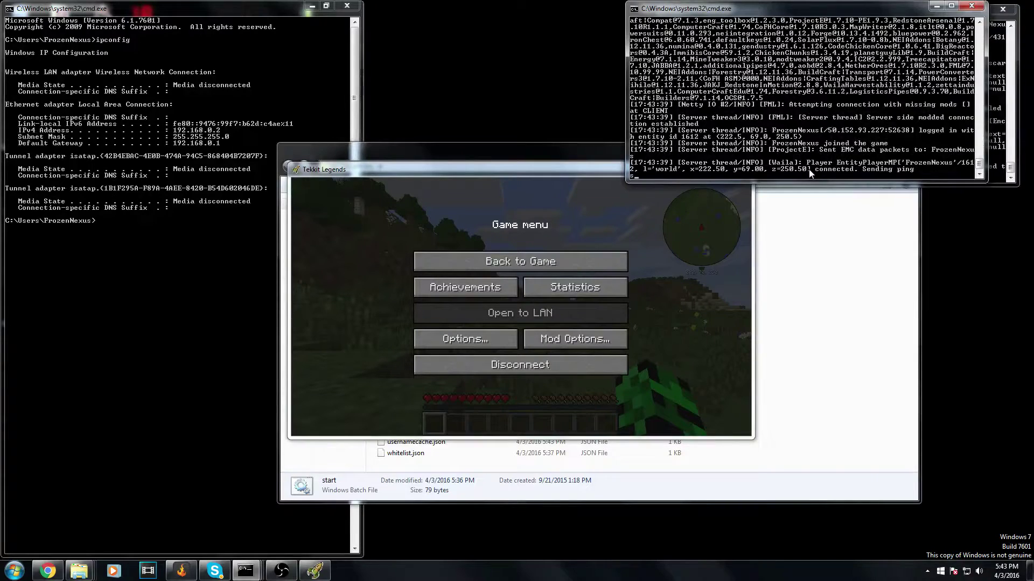
type("top")
key("Return")
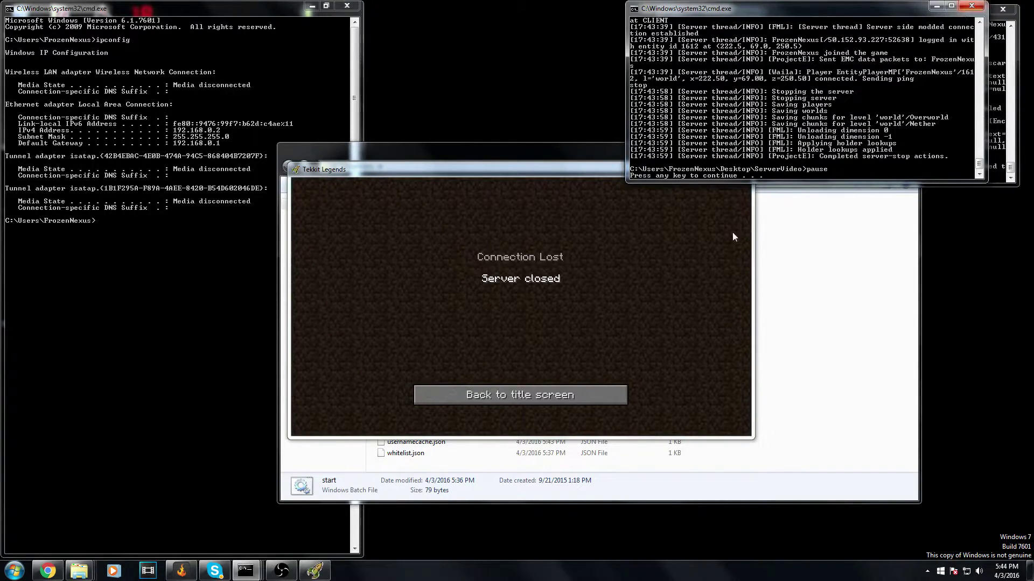
Close the ServerVideo folder, the stopped server's console and the Tekkit Legends game, and minimize the Technic Launcher.
left_click_drag(509, 154, 461, 159)
left_click(823, 152)
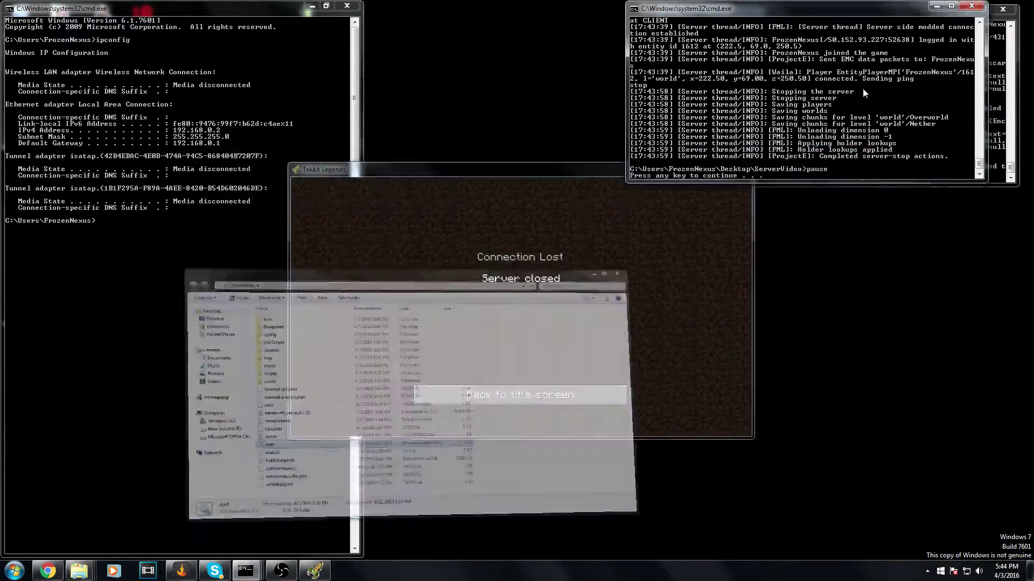
left_click(557, 180)
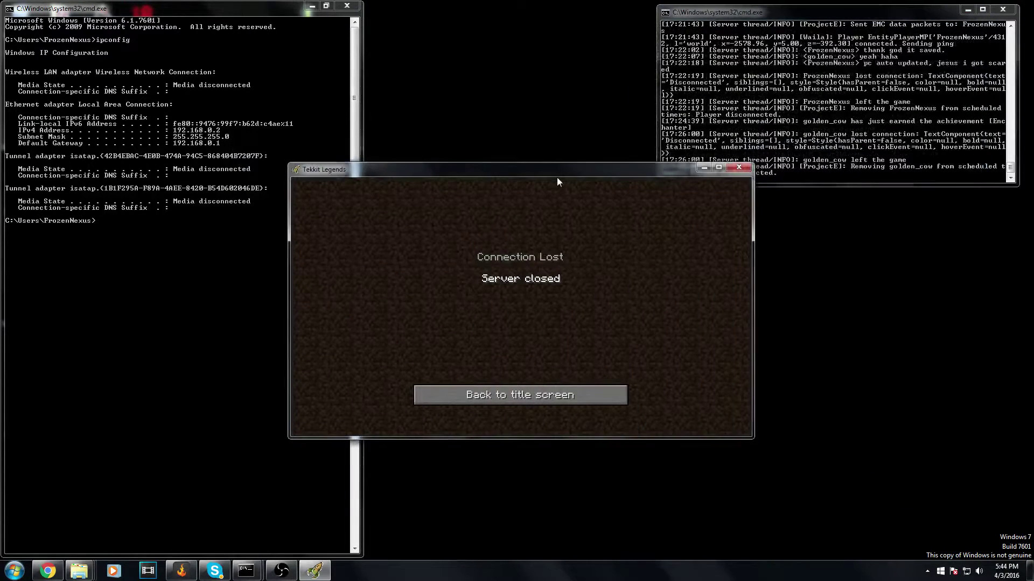
left_click(736, 168)
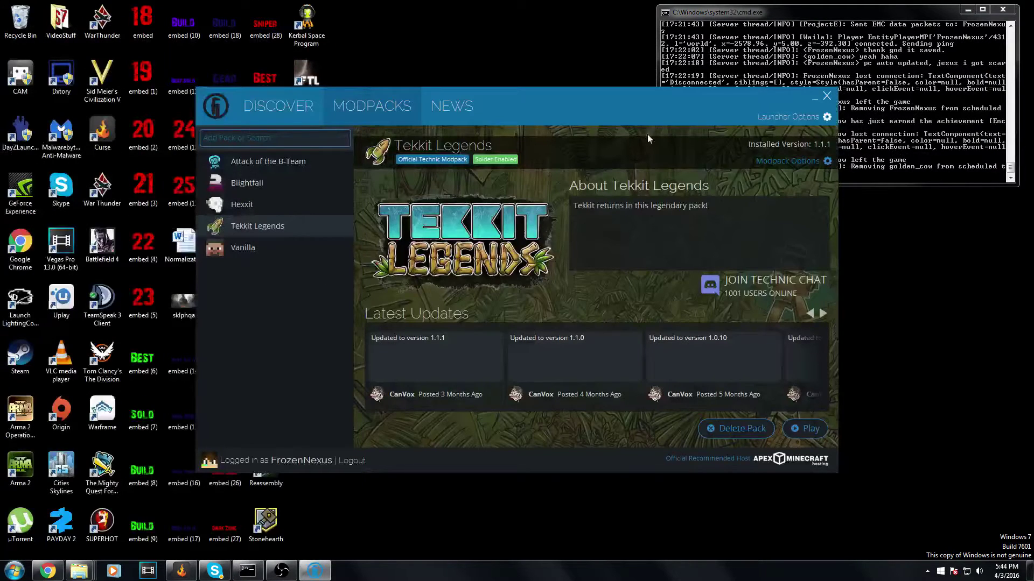
left_click(815, 98)
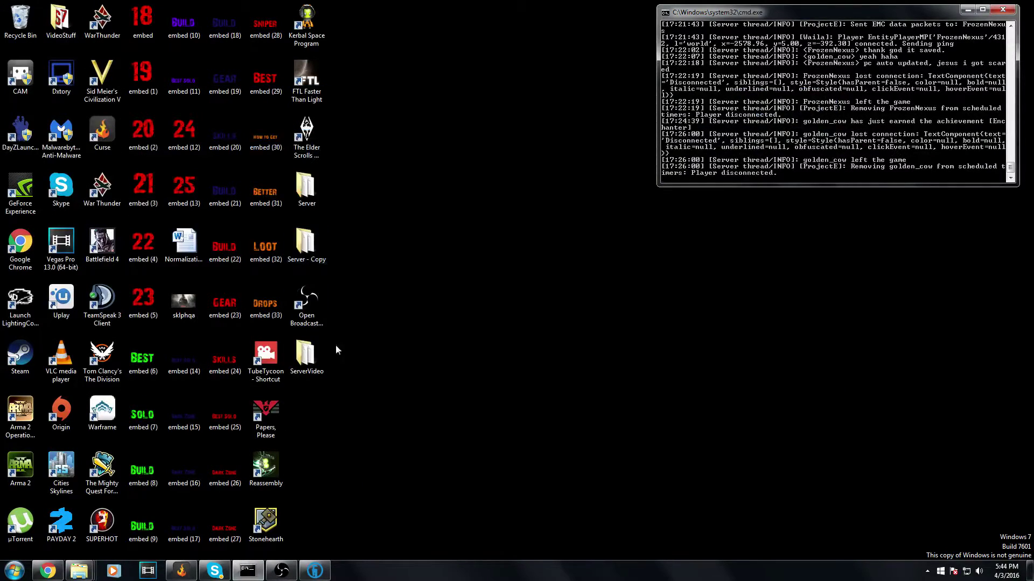
Open the ServerVideo folder from the desktop and open its server PROPERTIES file in Notepad.
double_click(315, 353)
left_click(363, 401)
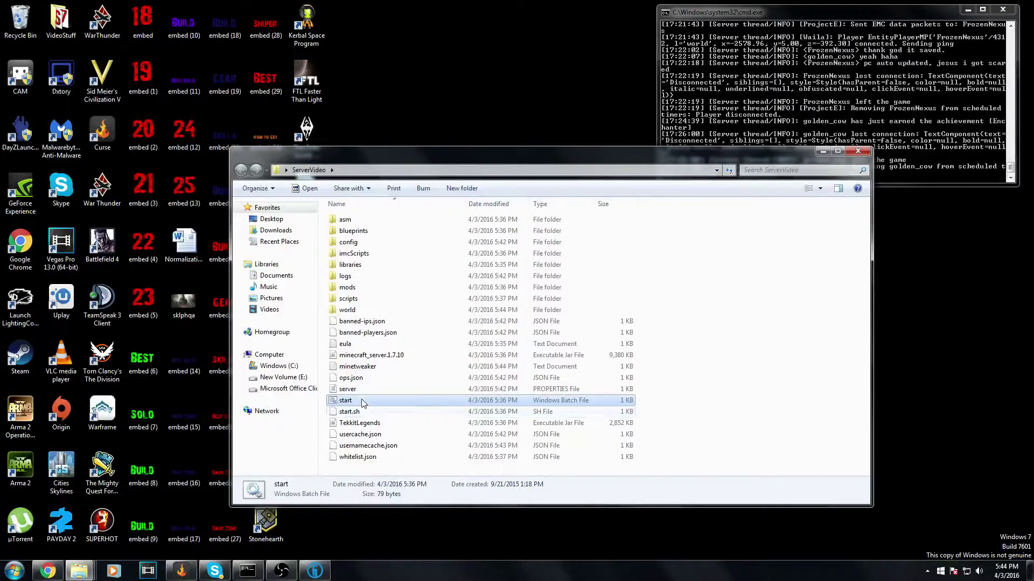
double_click(359, 389)
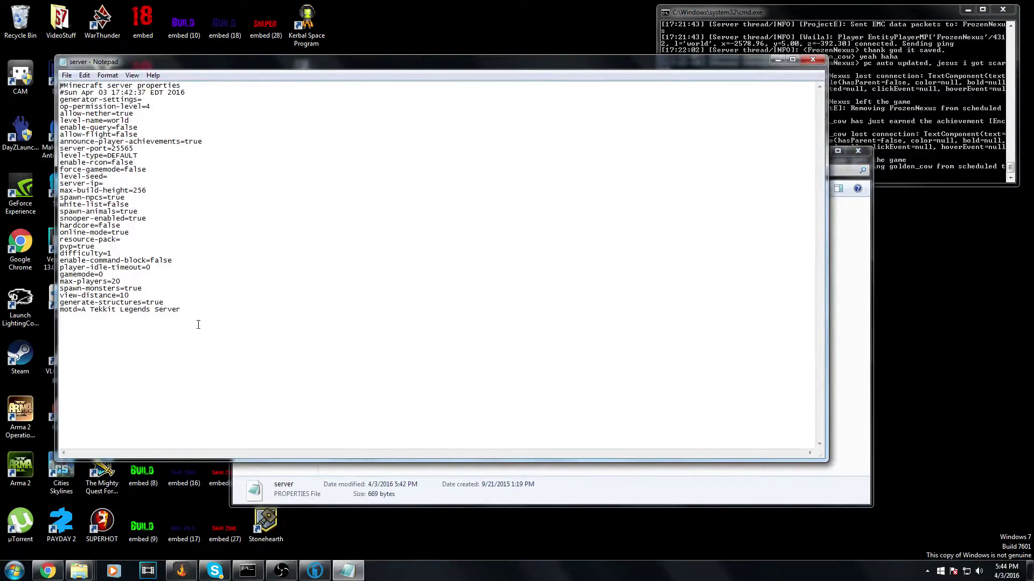
Set motd to "Anything" and pvp to false in the server properties.
left_click_drag(208, 314, 80, 314)
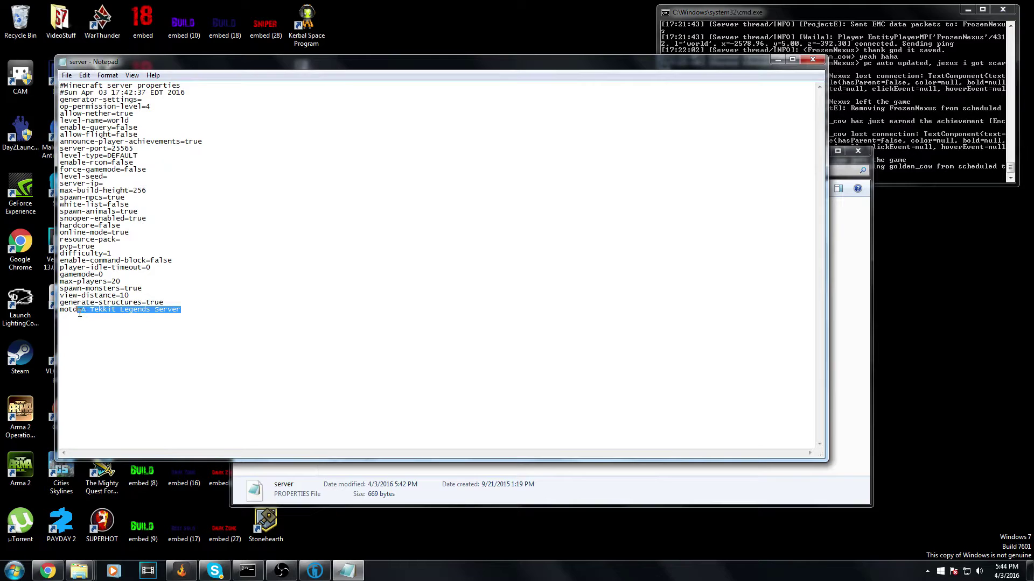
type("A")
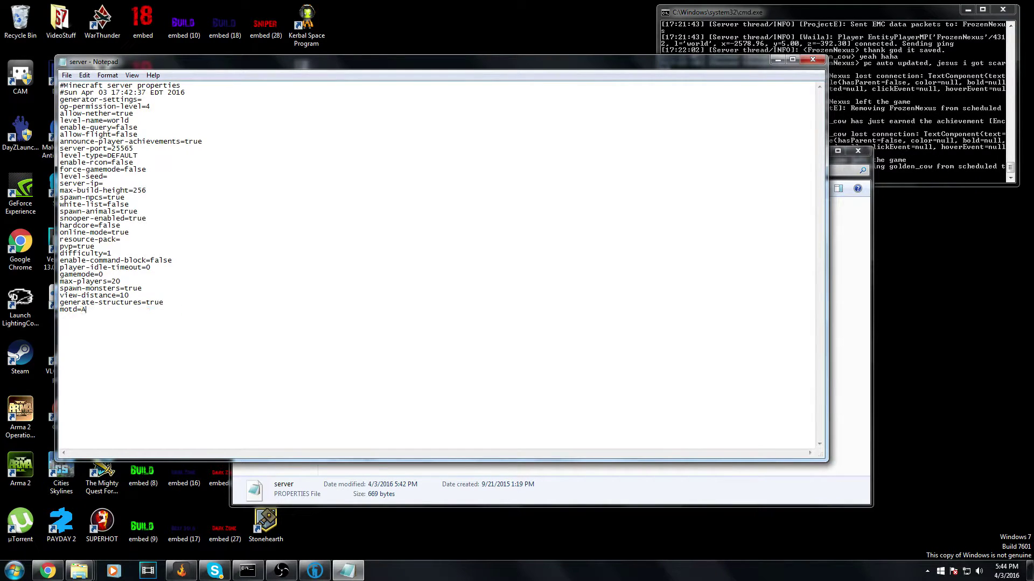
type("nything")
left_click_drag(97, 246, 81, 247)
type("flas")
Examine the hardcore and white-list properties and locate whitelist.json in the ServerVideo folder, rearranging the Notepad and folder windows.
mouse_move(120, 226)
left_mouse_down()
mouse_move(100, 226)
mouse_move(115, 232)
left_mouse_up()
left_click_drag(138, 211, 112, 208)
left_click_drag(533, 61, 677, 395)
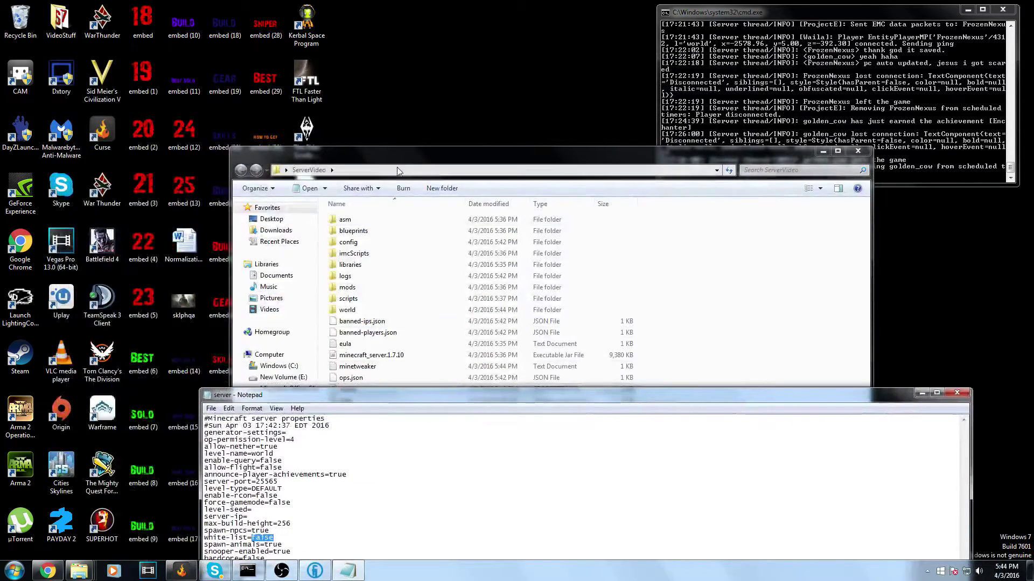
left_click_drag(398, 170, 414, 90)
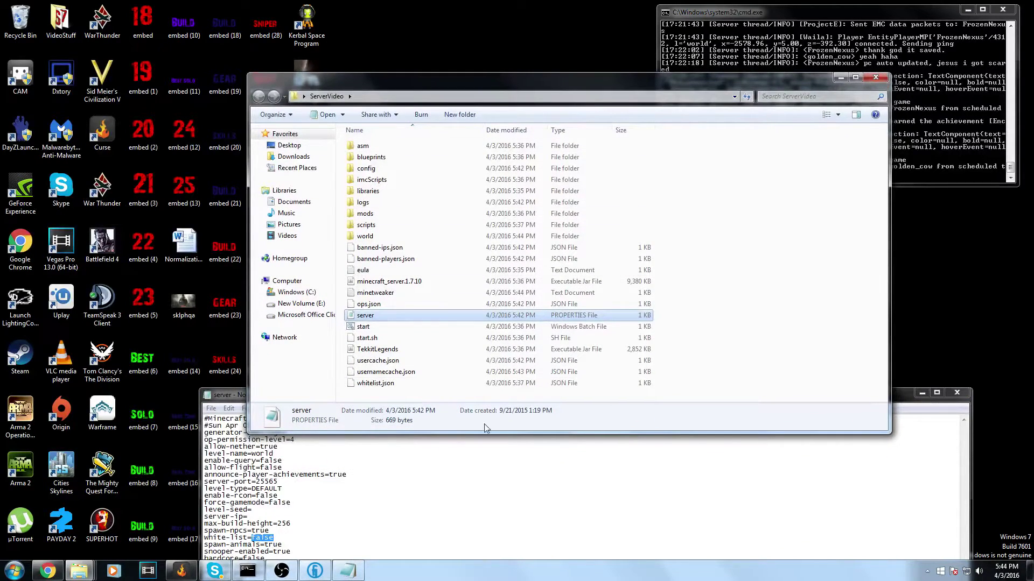
left_click(380, 386)
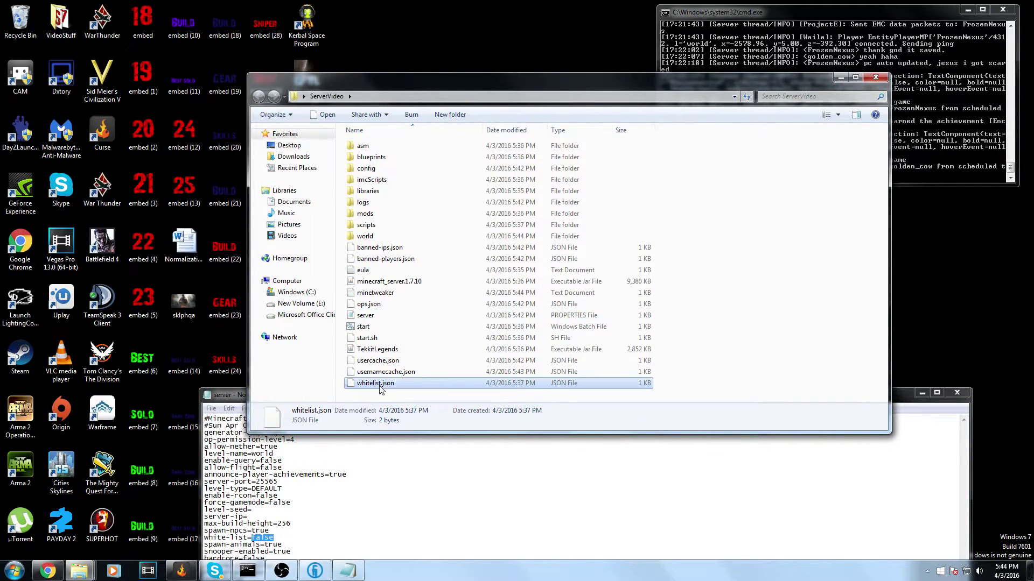
key("alt+Tab")
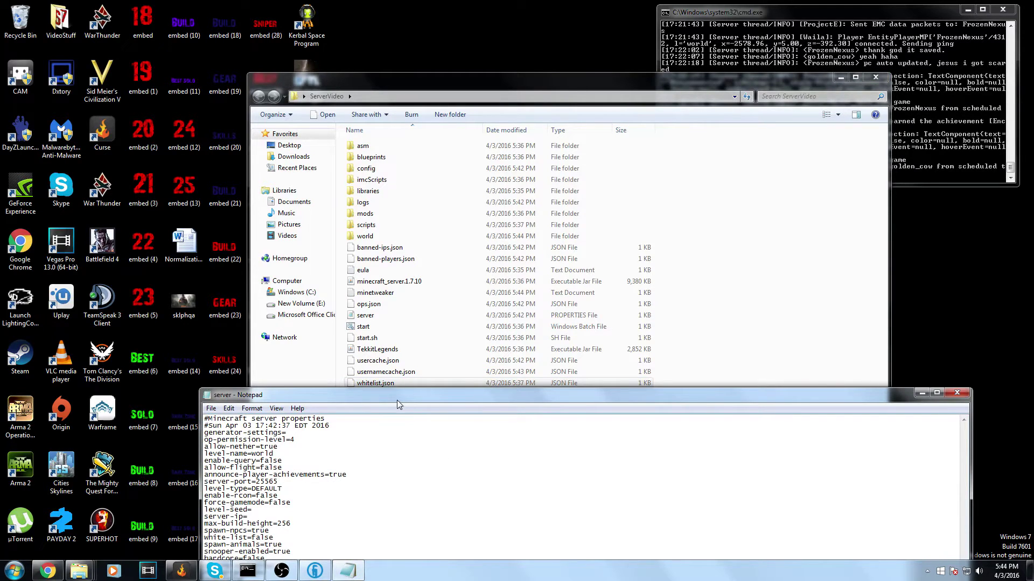
left_click_drag(397, 400, 356, 150)
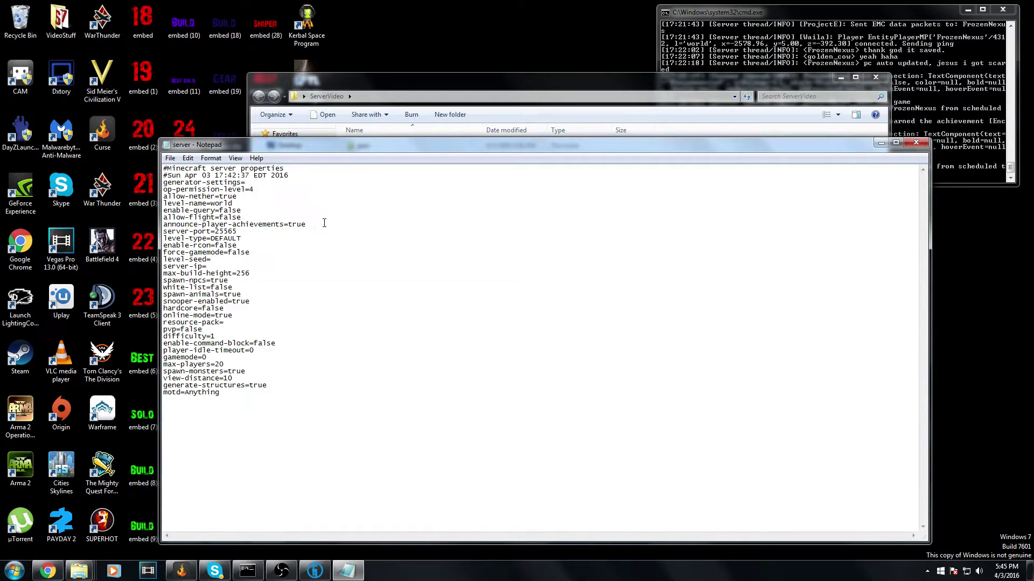
Review the achievement, flight, level-name, difficulty and max-players properties, and close the server properties file without saving.
left_click_drag(315, 224, 299, 226)
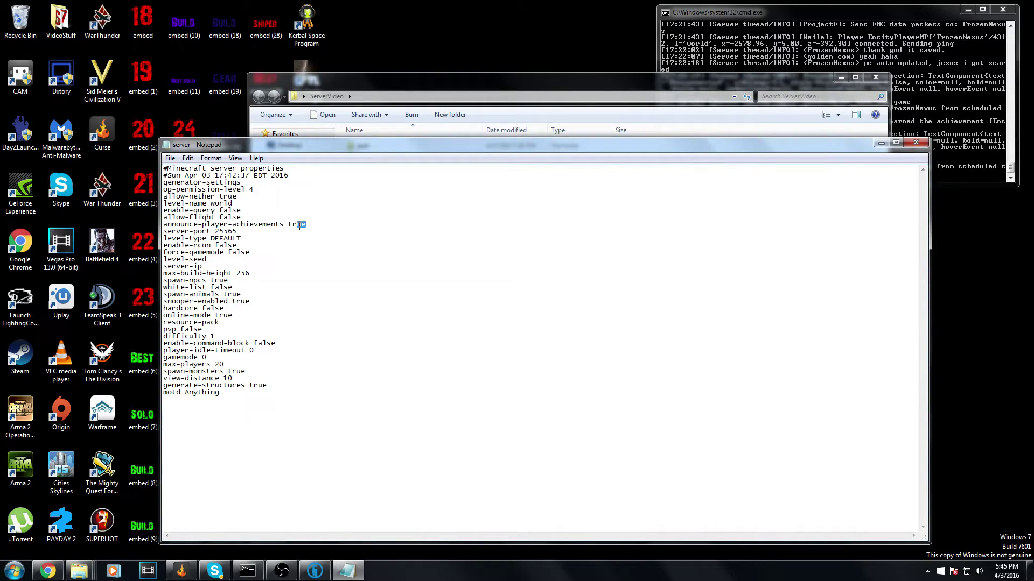
left_click(245, 217)
key("shift+Left")
key("shift+Left")
key("shift+Left")
left_click_drag(233, 203, 222, 197)
left_click(229, 335)
left_click_drag(215, 336, 211, 336)
left_click_drag(267, 385, 216, 365)
left_click(916, 142)
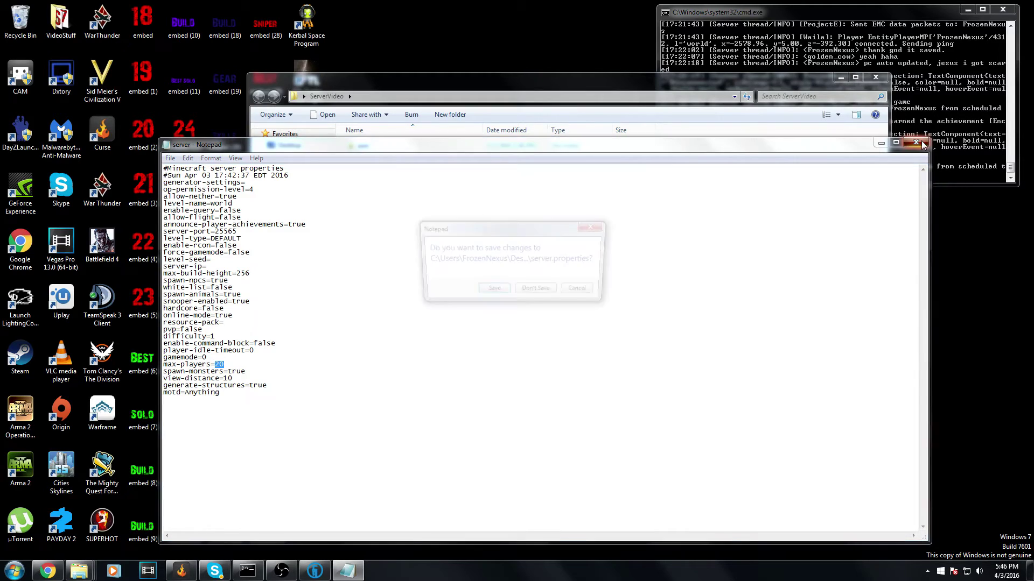
left_click(532, 293)
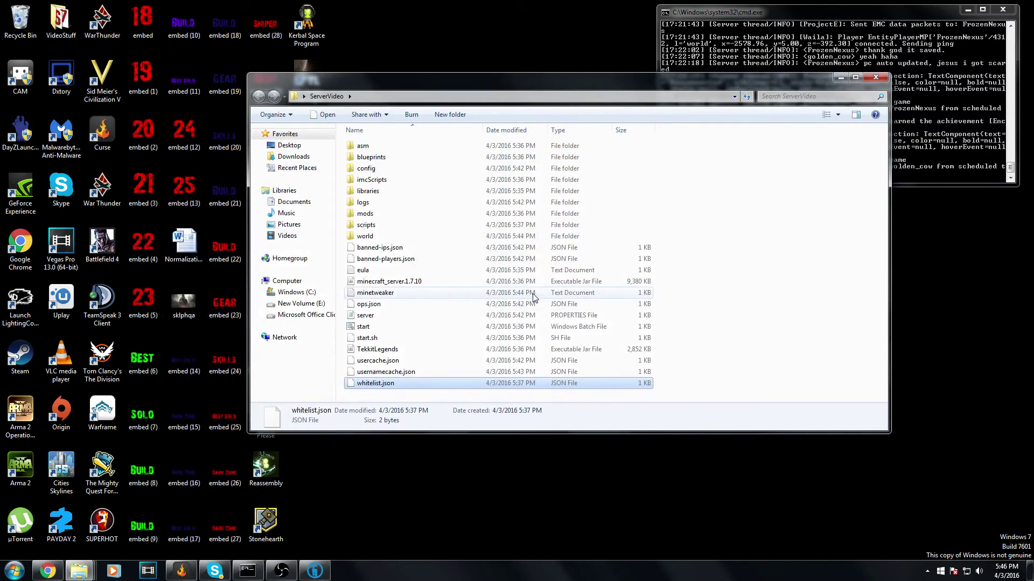